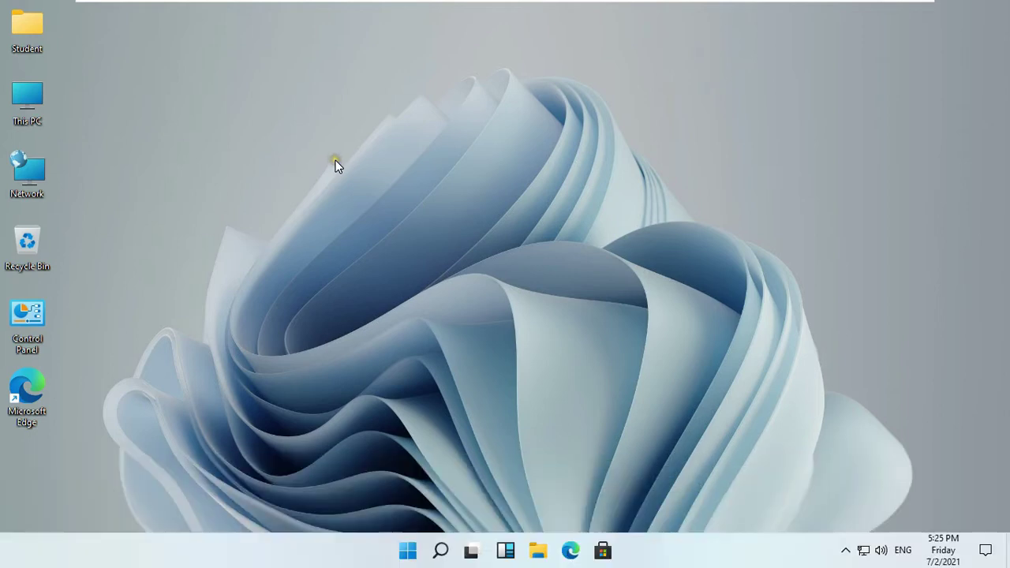
# - Open Computer Management from This PC and bring up the Local Users and Groups > Users list
pyautogui.rightClick(38, 107)
pyautogui.click(105, 156)
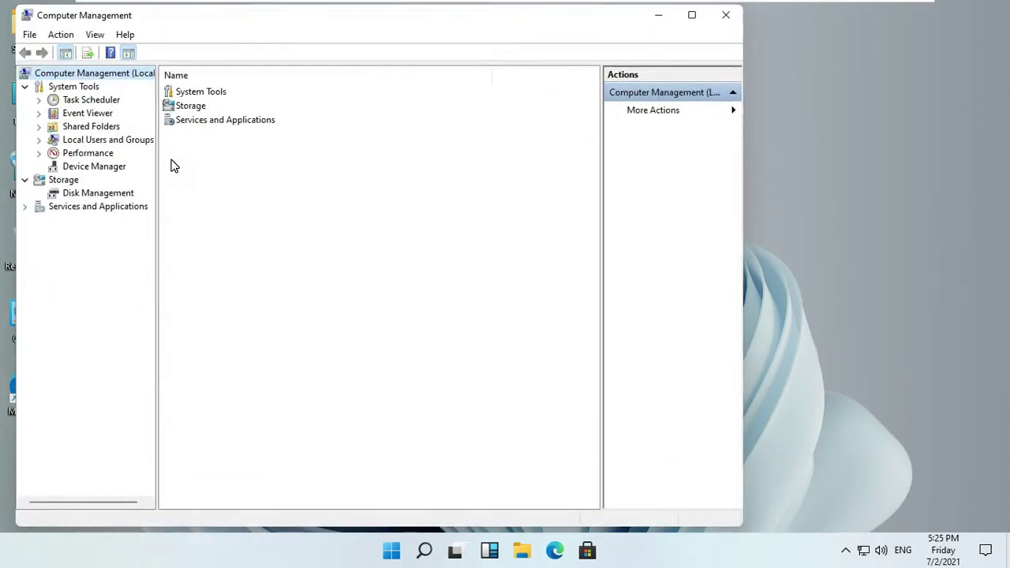
pyautogui.click(78, 143)
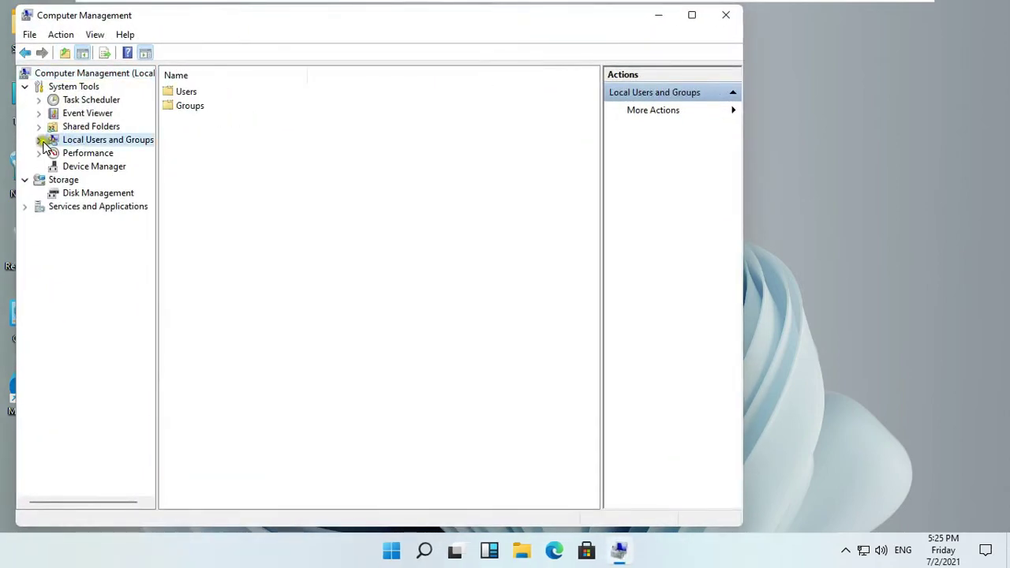
pyautogui.click(39, 139)
pyautogui.click(79, 153)
pyautogui.rightClick(83, 153)
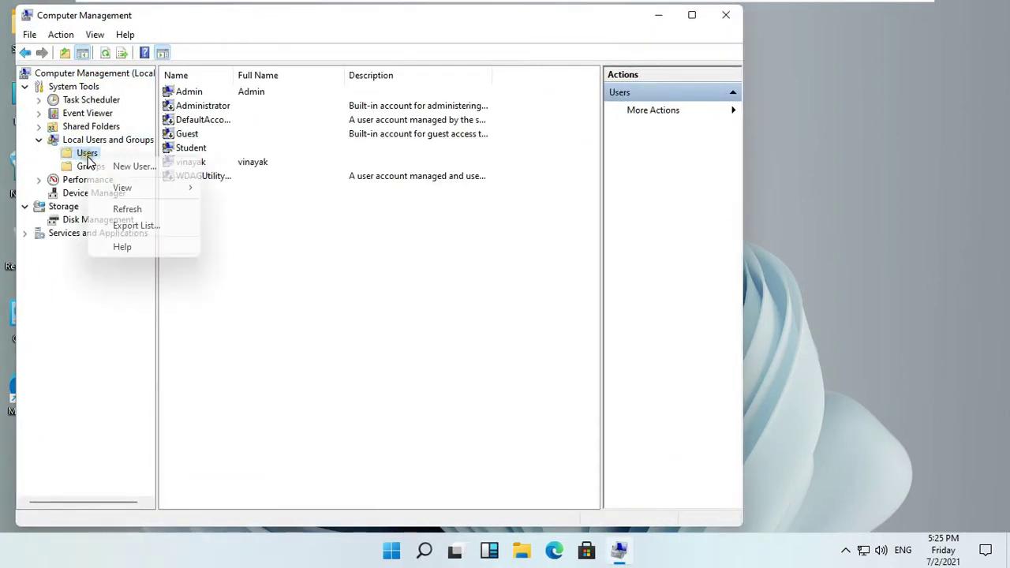
# - Create local user raj with a password that never expires and that the user cannot change
pyautogui.click(122, 168)
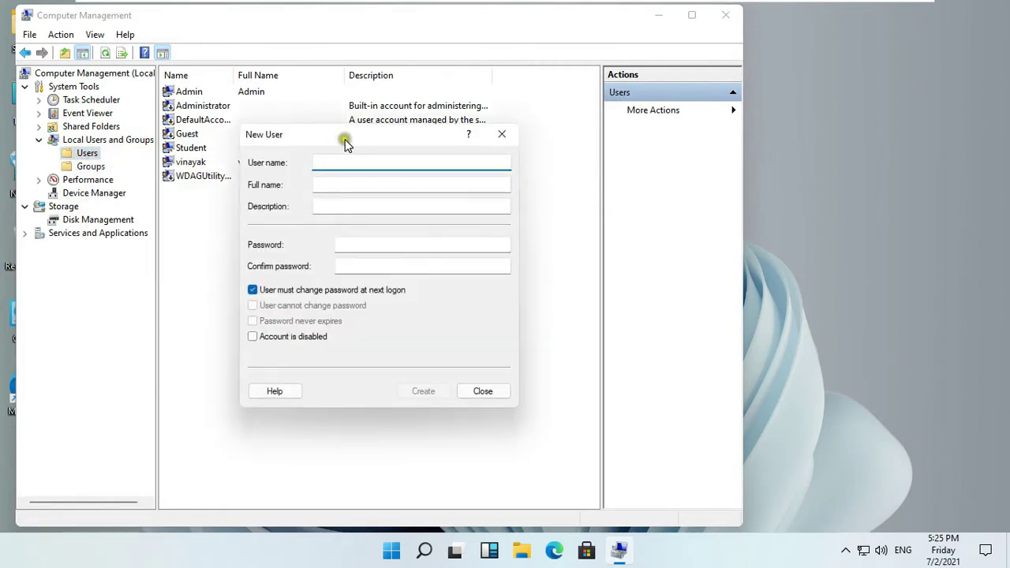
pyautogui.moveTo(342, 137); pyautogui.dragTo(394, 139)
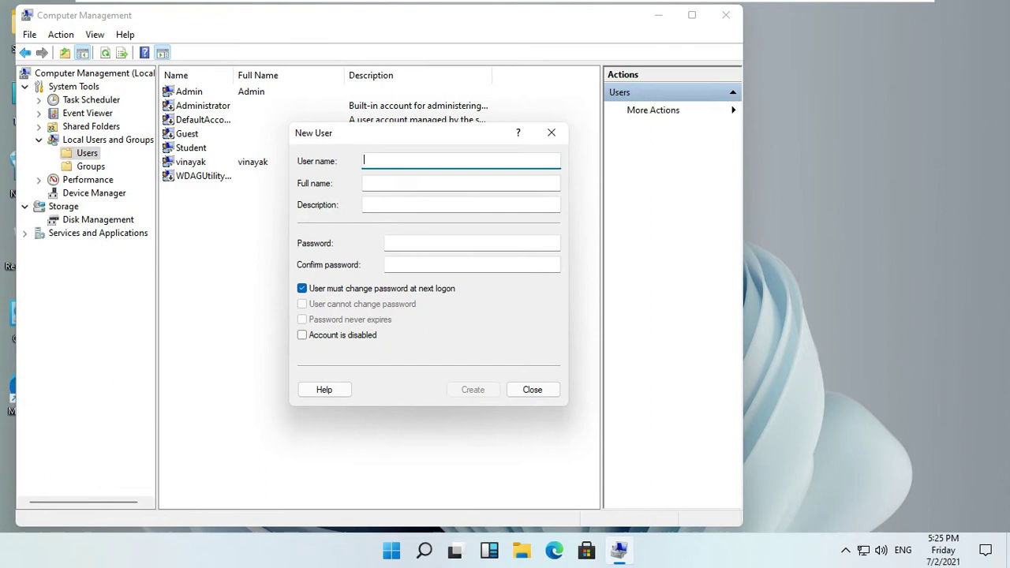
pyautogui.write('raj')
pyautogui.press('Tab')
pyautogui.press('Tab')
pyautogui.press('Tab')
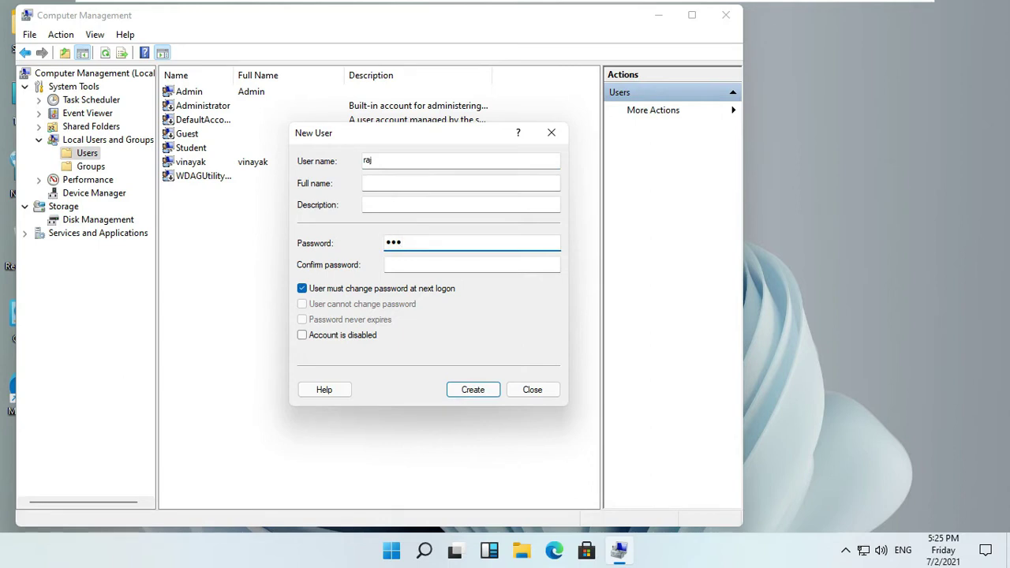
pyautogui.press('Tab')
pyautogui.write('•')
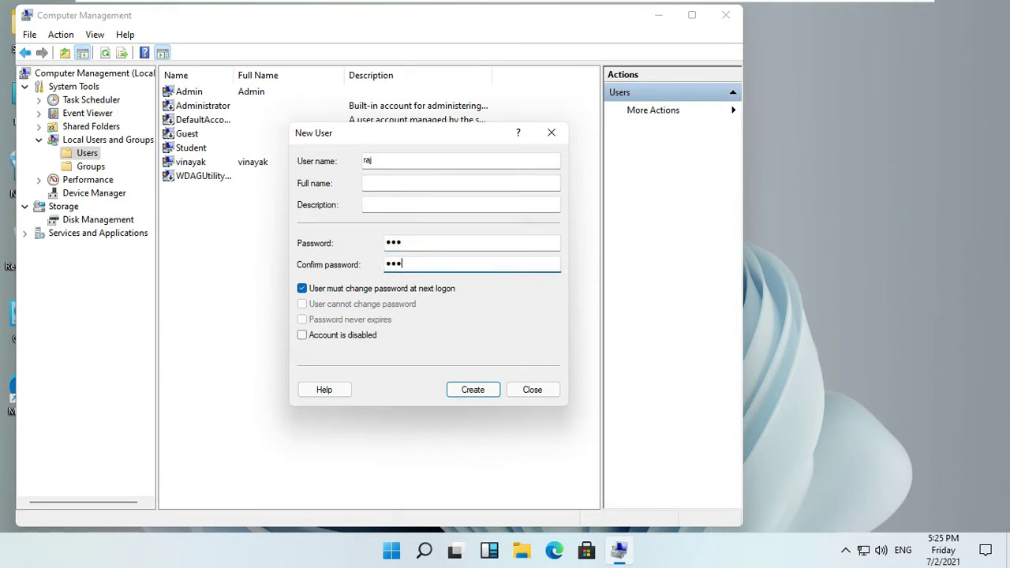
pyautogui.write('••')
pyautogui.click(301, 289)
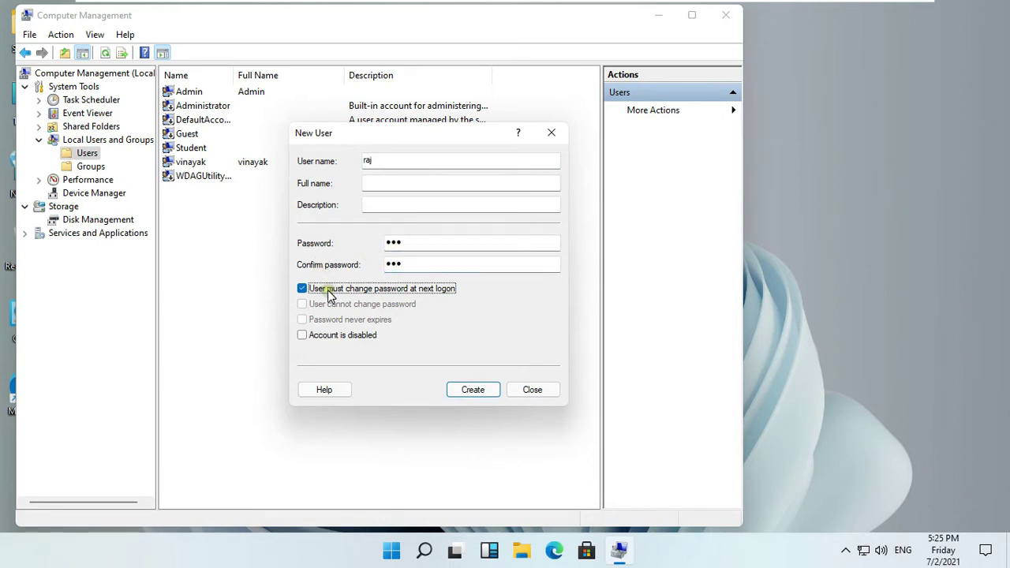
pyautogui.click(303, 305)
pyautogui.click(301, 320)
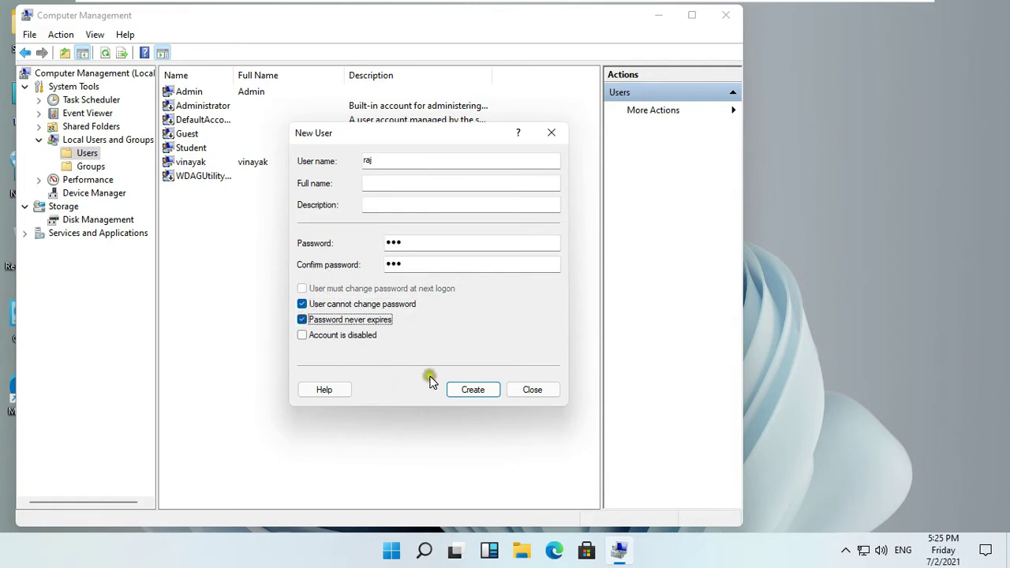
pyautogui.click(473, 391)
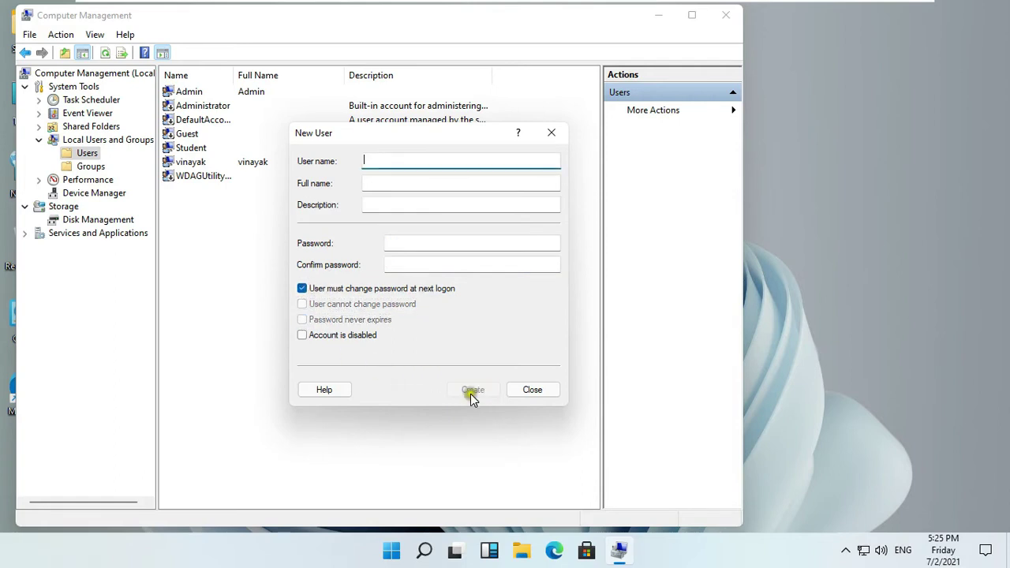
pyautogui.click(531, 390)
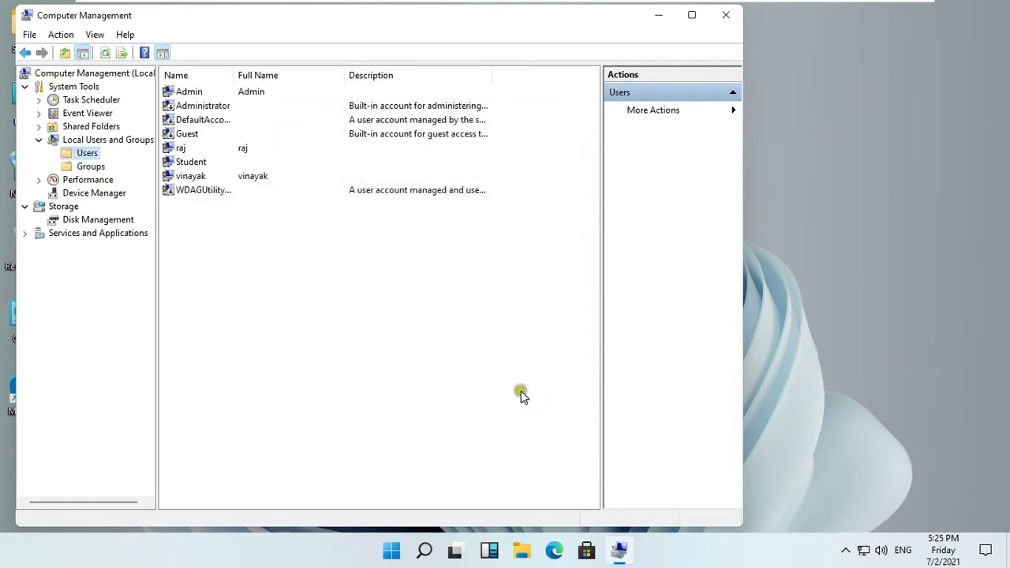
# - Open Local Disk (C:) from This PC in File Explorer
pyautogui.click(183, 149)
pyautogui.moveTo(383, 24); pyautogui.dragTo(526, 22)
pyautogui.doubleClick(37, 94)
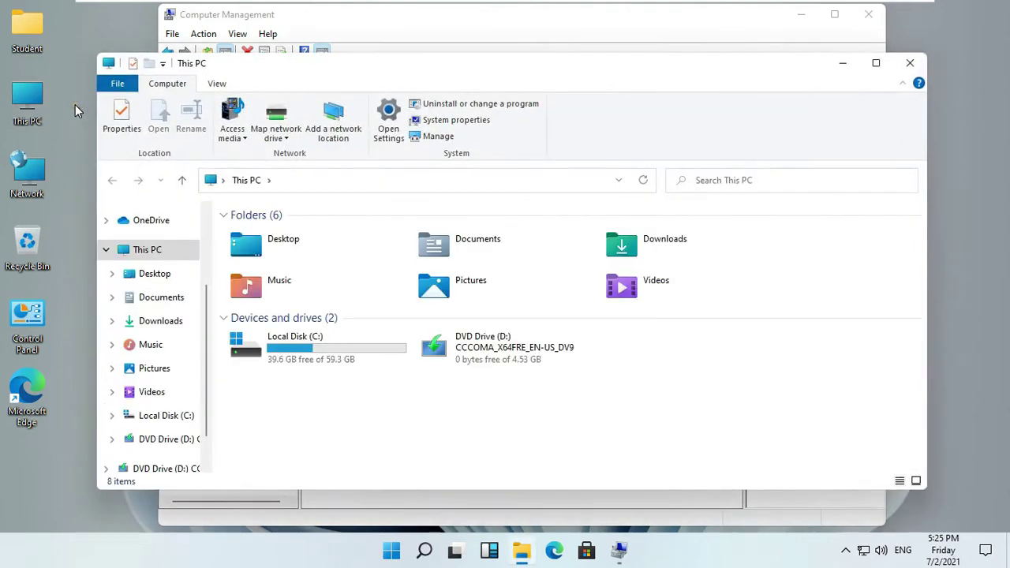
pyautogui.click(308, 345)
pyautogui.doubleClick(308, 346)
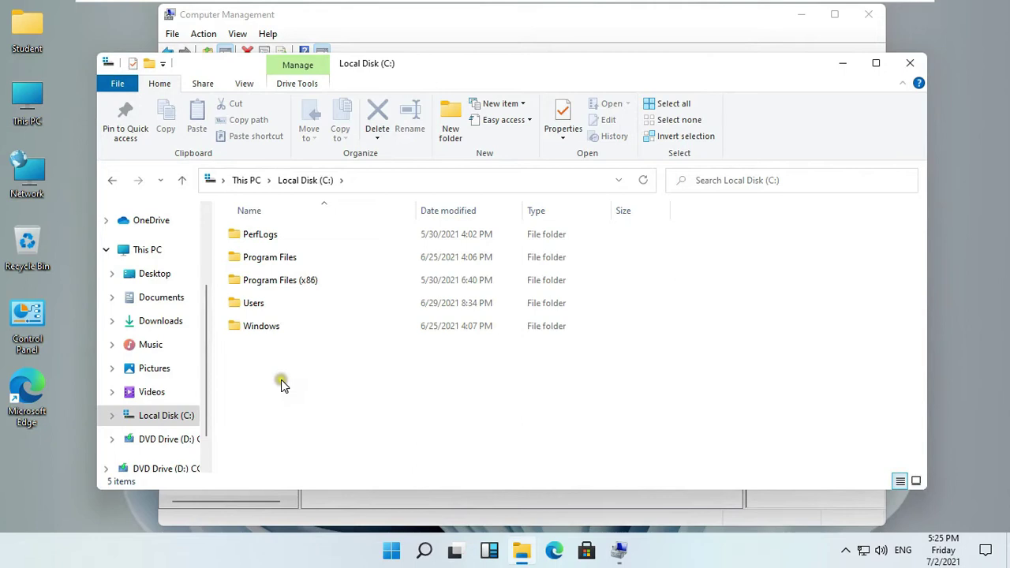
# - Create a new folder named Profiles at the root of C:
pyautogui.rightClick(317, 415)
pyautogui.moveTo(345, 347)
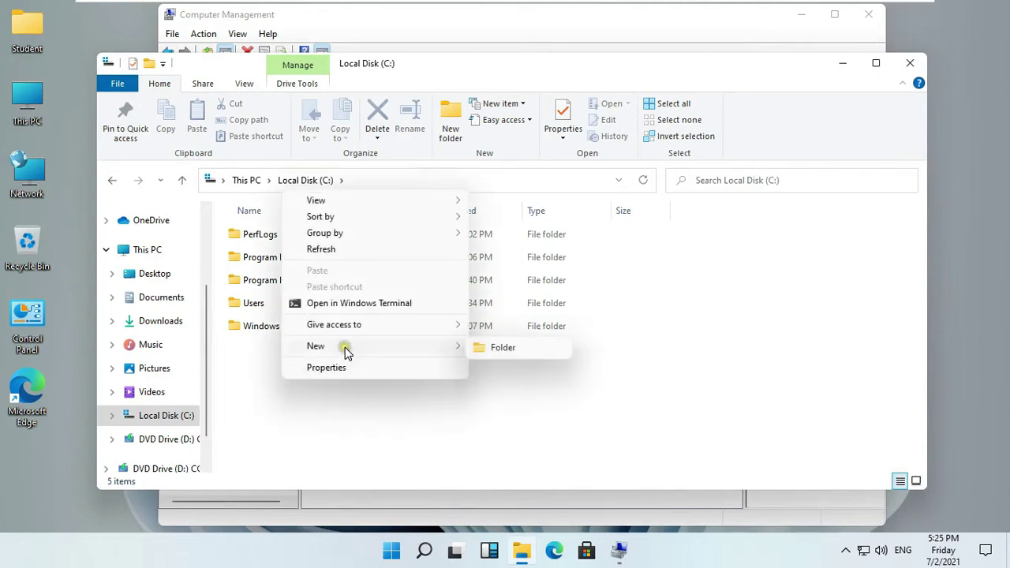
pyautogui.click(496, 348)
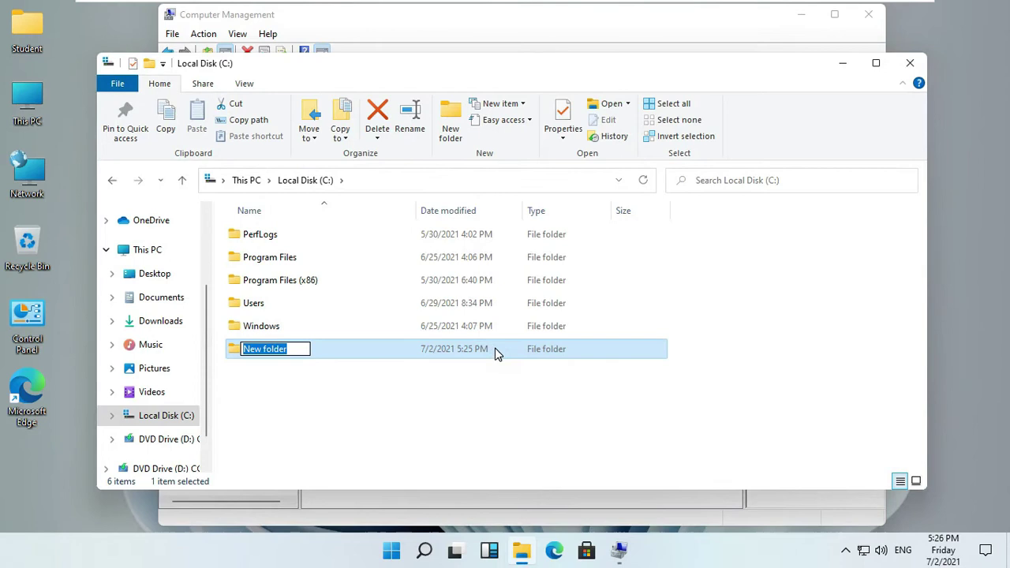
pyautogui.press('BackSpace')
pyautogui.write('nd')
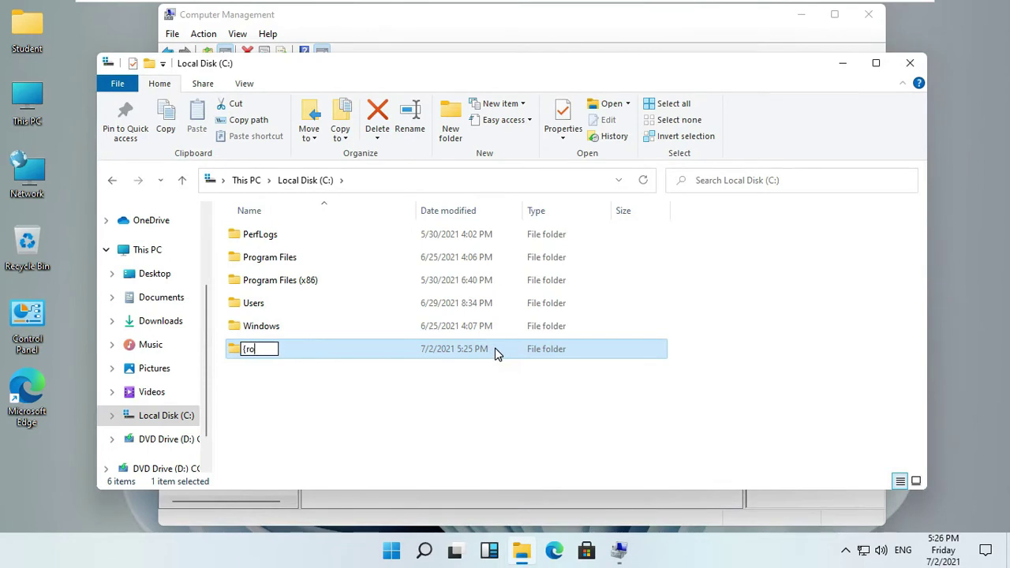
pyautogui.press('BackSpace')
pyautogui.press('BackSpace')
pyautogui.write('P rofiles')
pyautogui.click(255, 368)
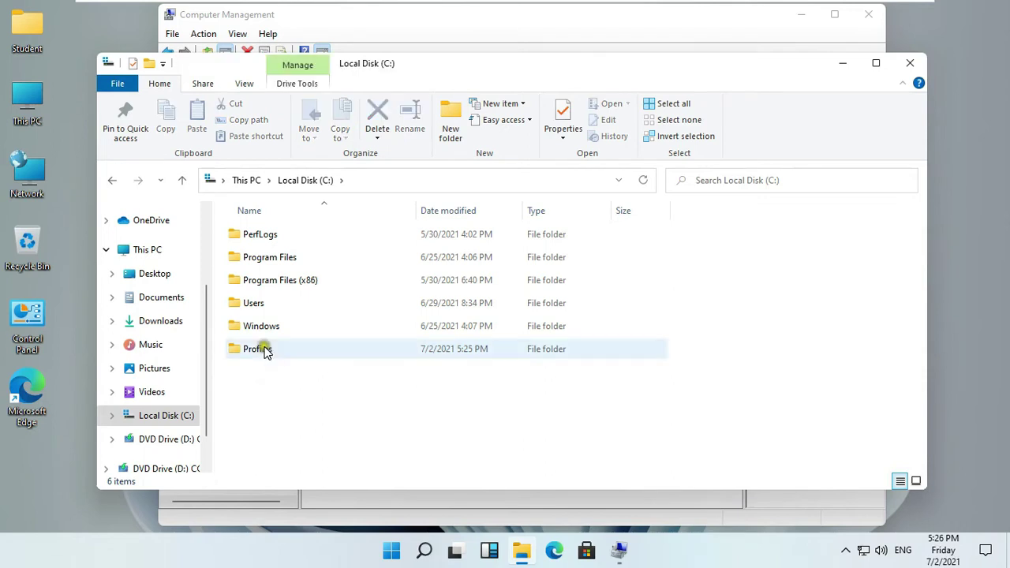
pyautogui.click(262, 347)
# - In the Profiles folder's Advanced Sharing settings, turn on sharing for the folder
pyautogui.rightClick(263, 349)
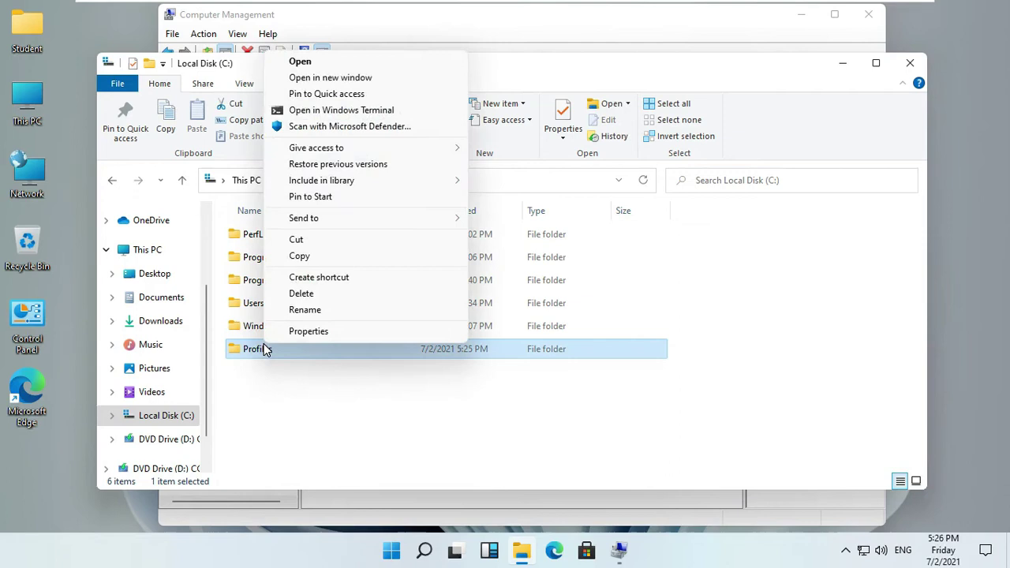
pyautogui.click(309, 334)
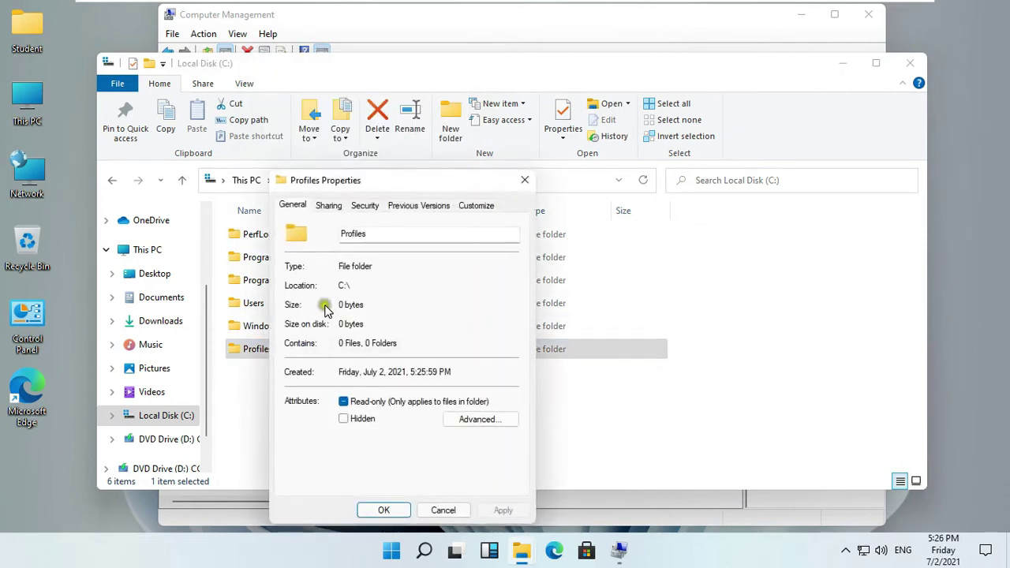
pyautogui.click(327, 206)
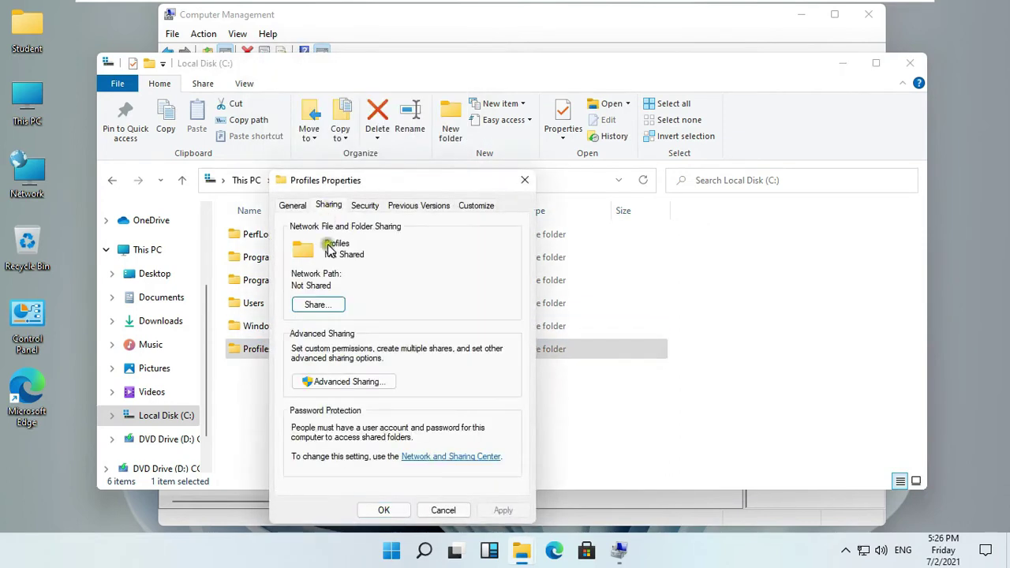
pyautogui.click(327, 382)
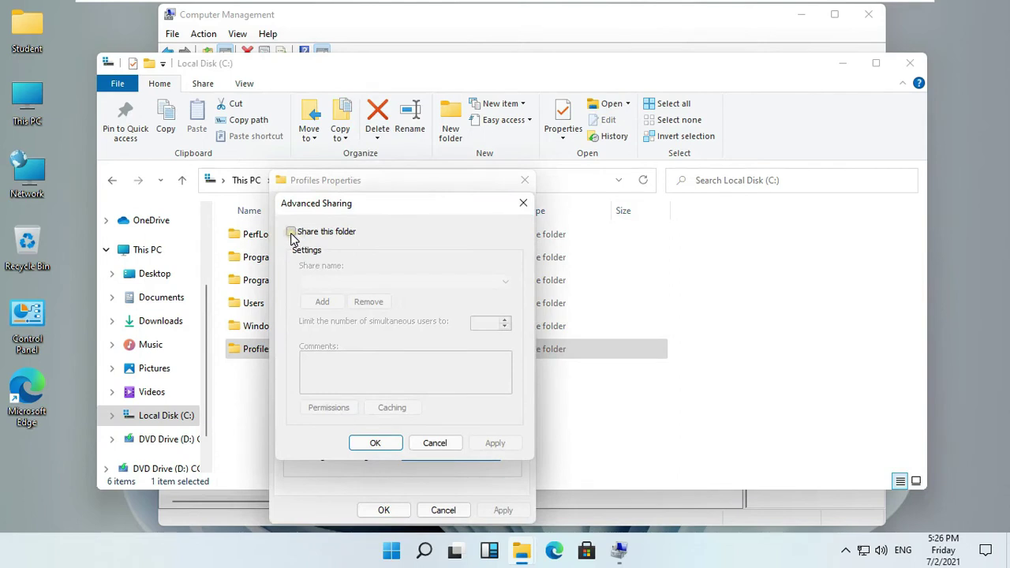
pyautogui.click(291, 231)
# - Grant Everyone Full Control on the Profiles share and apply all sharing settings
pyautogui.click(348, 408)
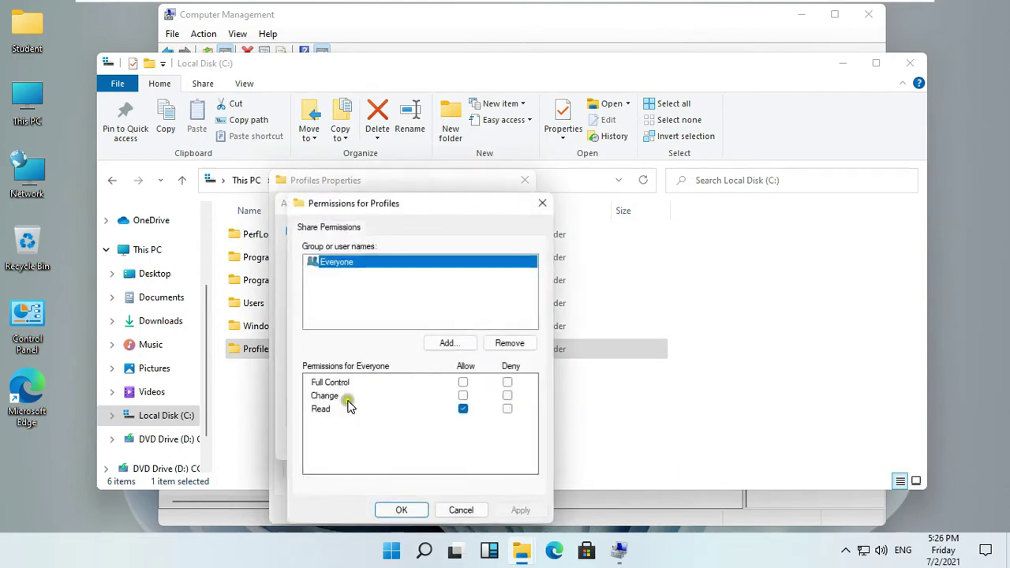
pyautogui.click(462, 384)
pyautogui.click(532, 511)
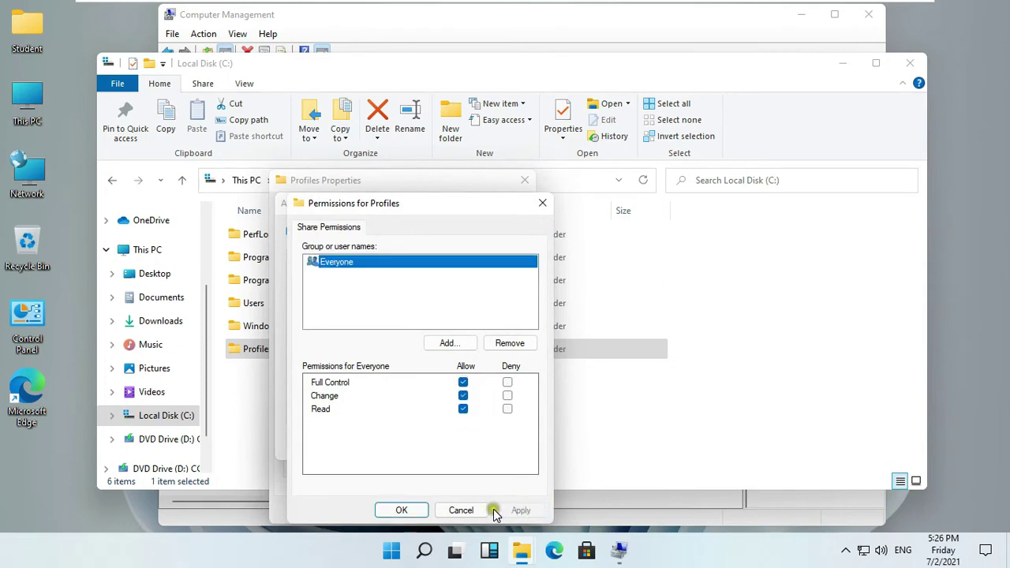
pyautogui.click(392, 510)
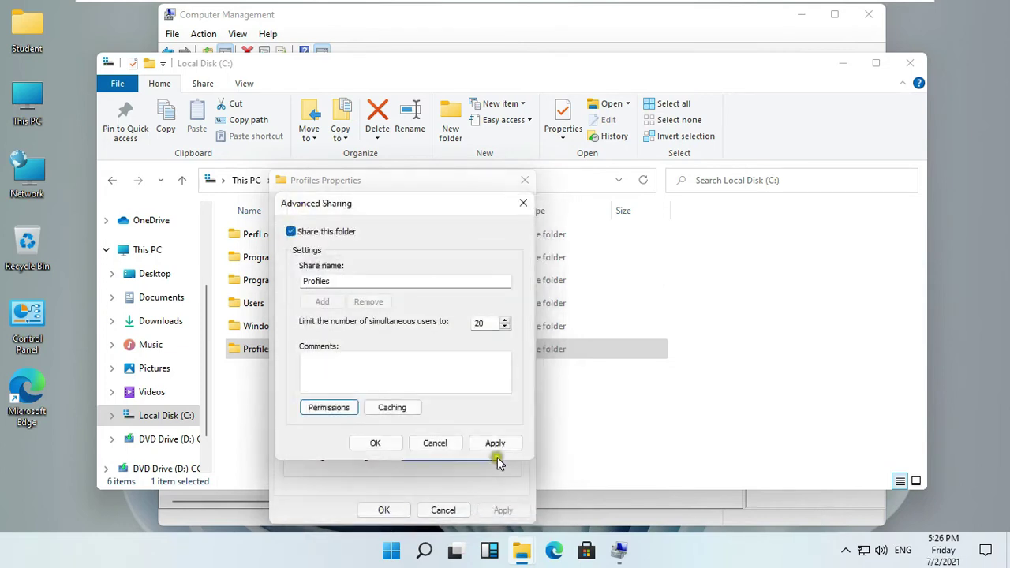
pyautogui.click(495, 443)
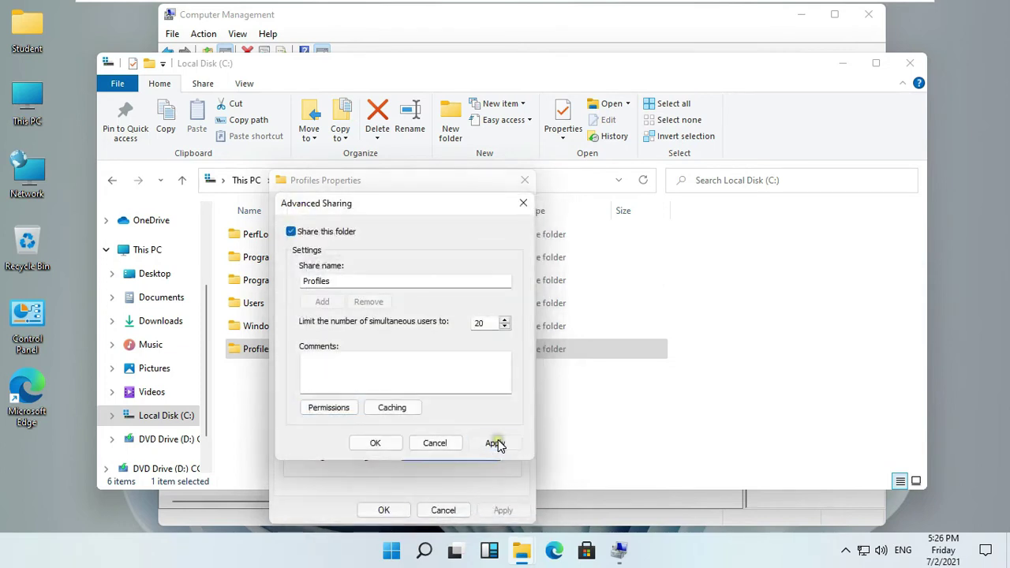
pyautogui.click(372, 443)
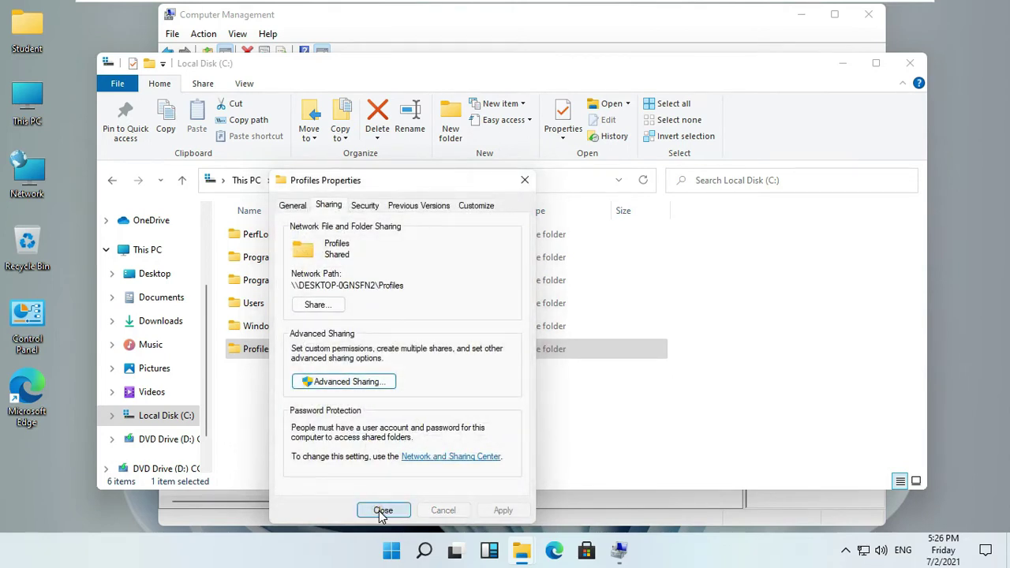
pyautogui.click(382, 511)
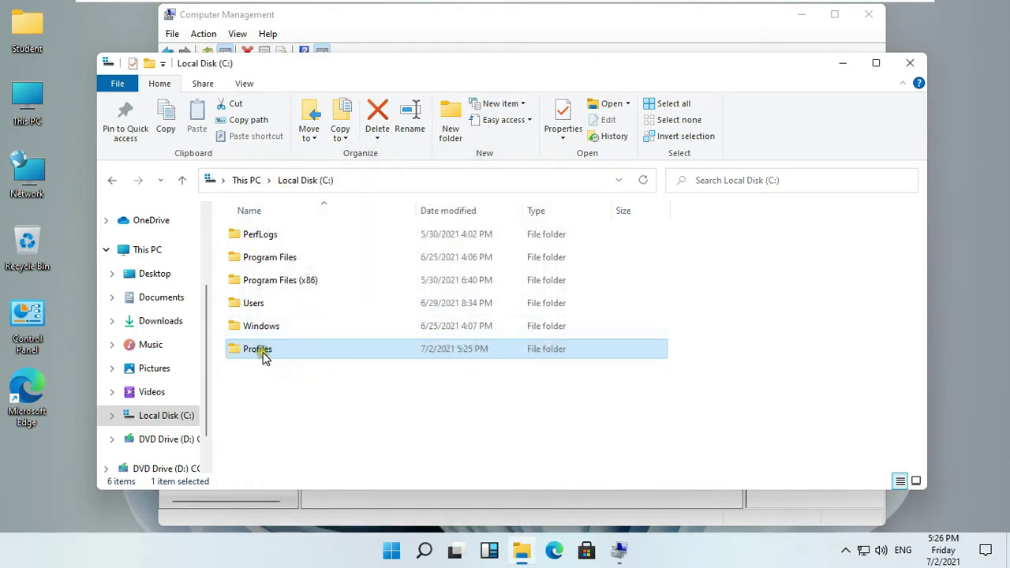
# - Close File Explorer and open the raj account's Properties in Computer Management
pyautogui.click(910, 64)
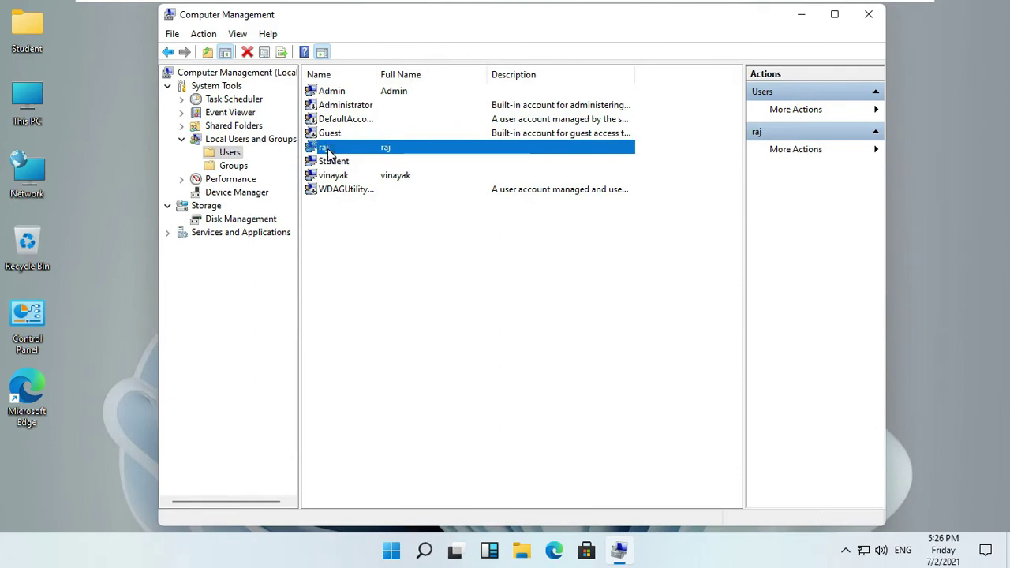
pyautogui.rightClick(329, 153)
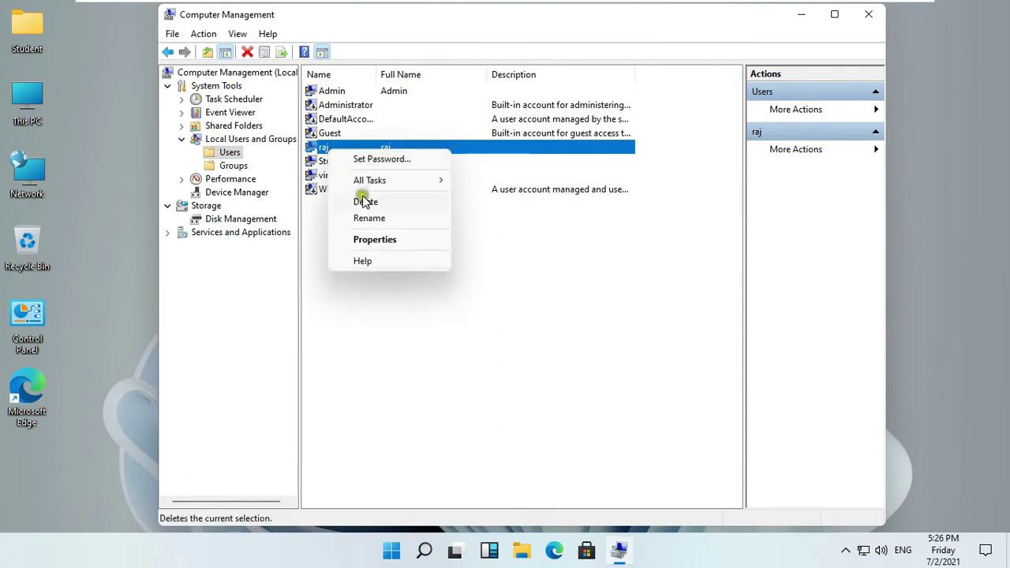
pyautogui.click(385, 238)
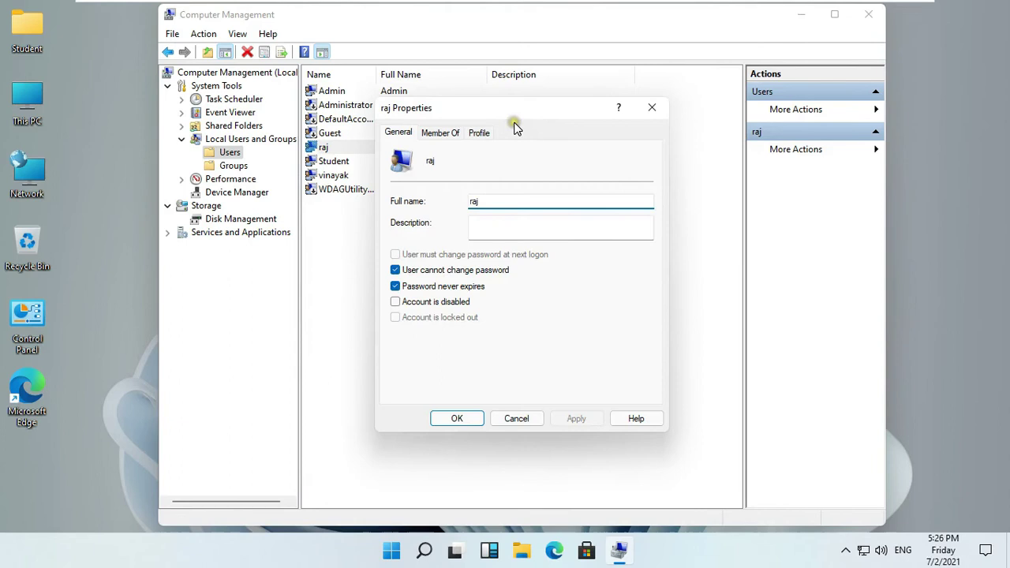
pyautogui.moveTo(525, 106); pyautogui.dragTo(549, 90)
# - Set raj's profile path and Z: home folder to \\DESKTOP-0GNSFN2\Profiles\%username% and save
pyautogui.click(504, 117)
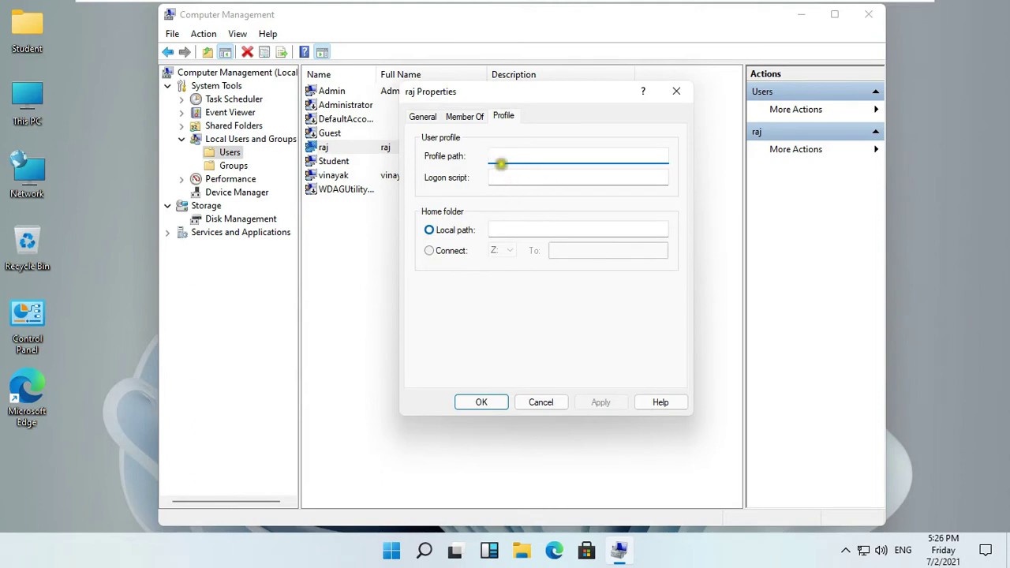
pyautogui.write('\\\\DESKTOP-0GNSFN2\\Profiles')
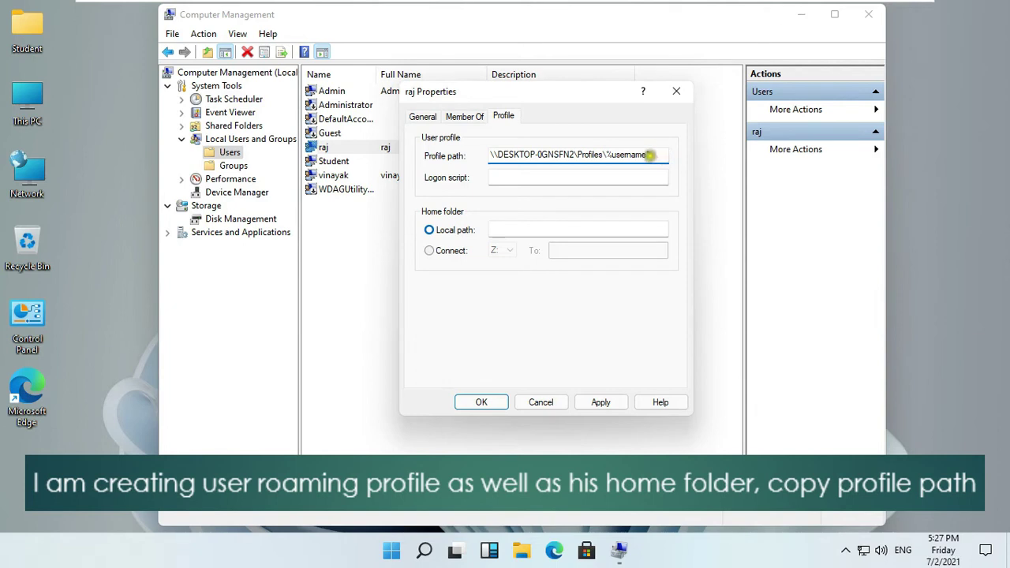
pyautogui.moveTo(648, 155); pyautogui.dragTo(427, 155)
pyautogui.hotkey('ctrl', 'c')
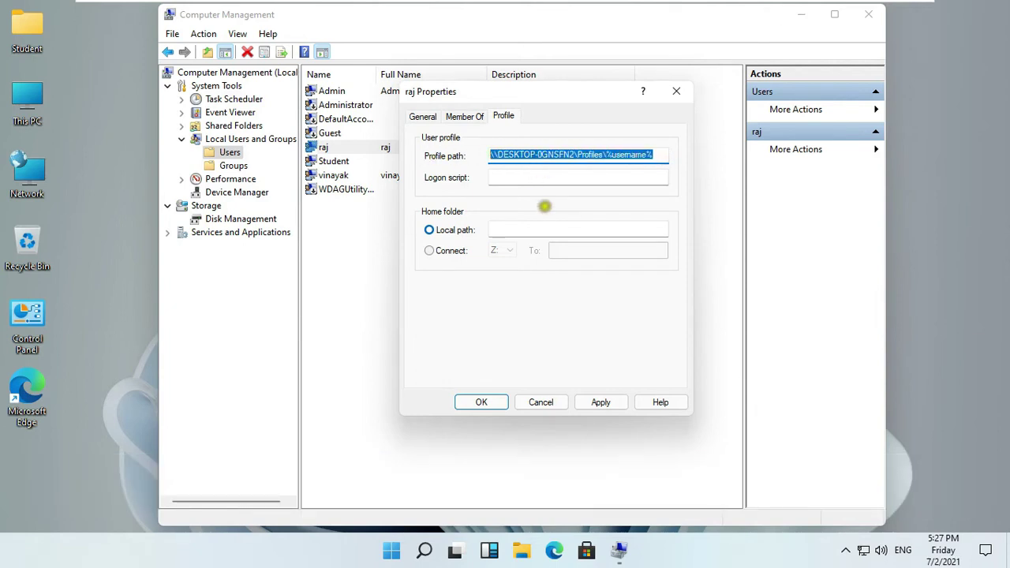
pyautogui.click(440, 251)
pyautogui.click(631, 251)
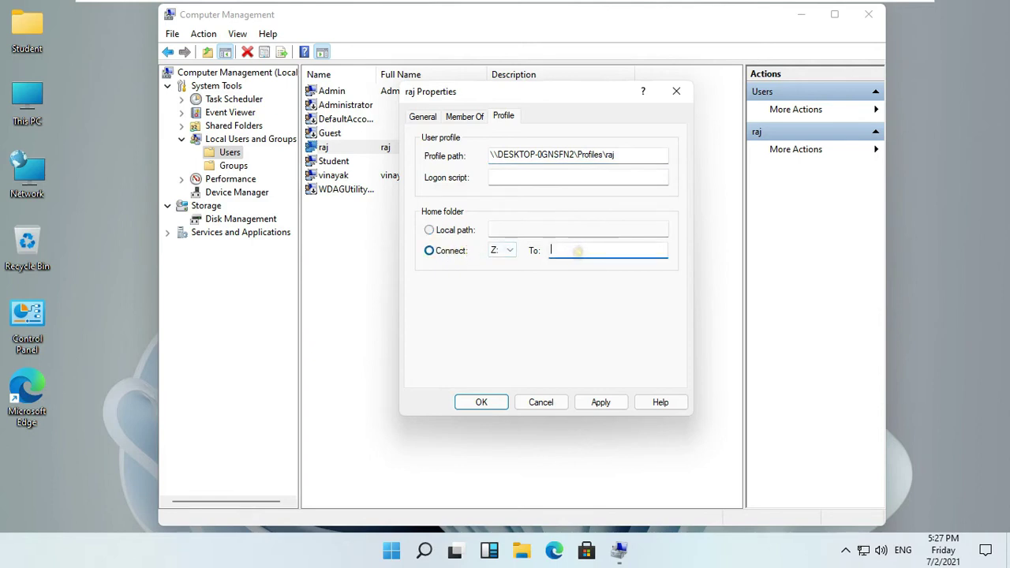
pyautogui.hotkey('ctrl', 'v')
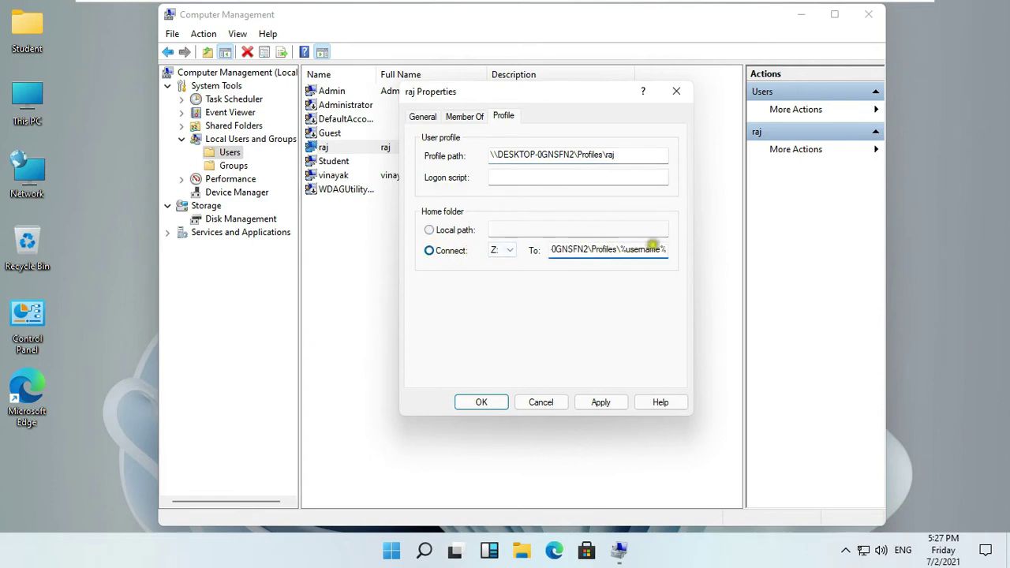
pyautogui.click(601, 402)
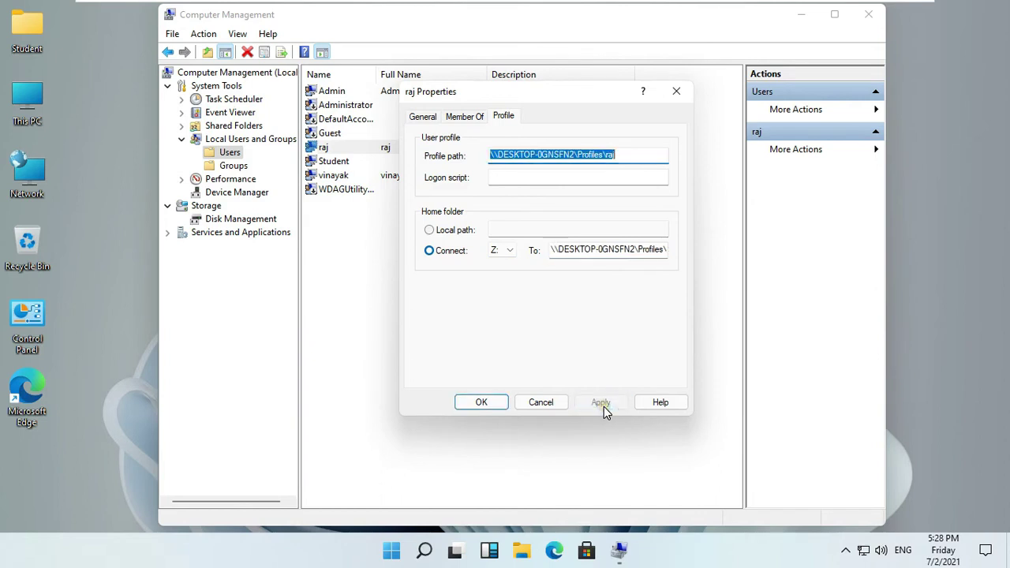
pyautogui.click(494, 403)
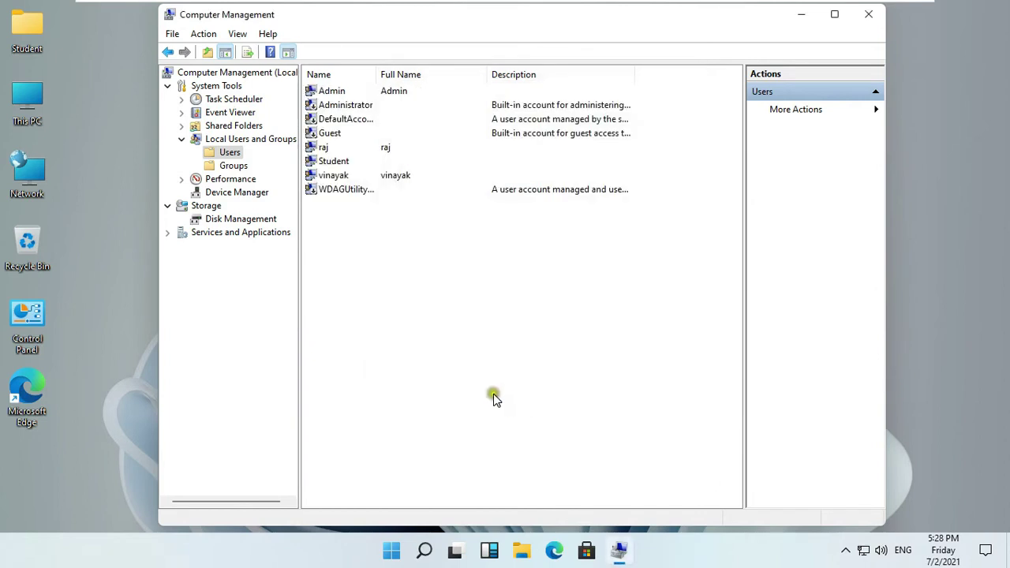
# - Close Computer Management and sign out of the current account
pyautogui.click(866, 24)
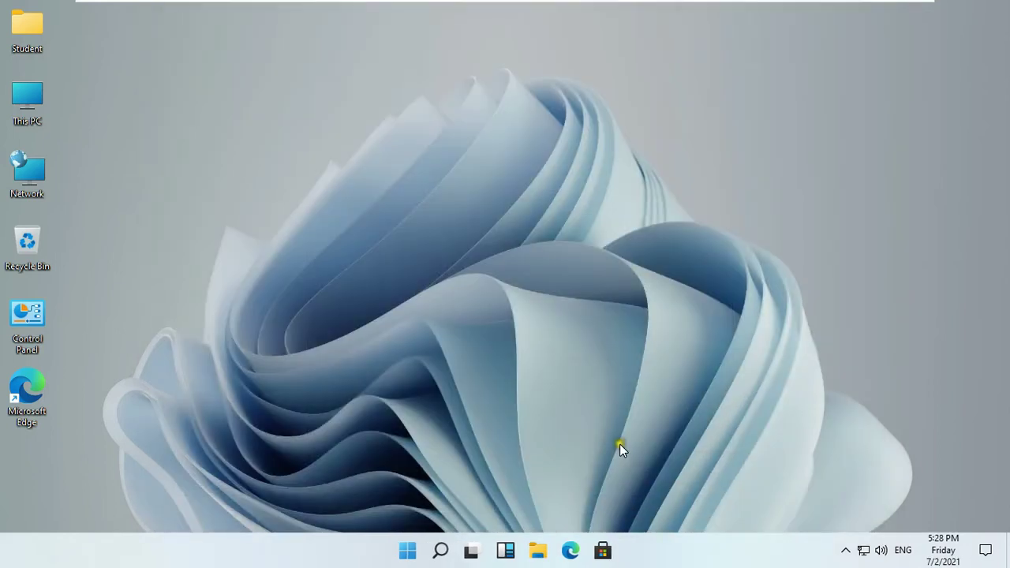
pyautogui.rightClick(408, 550)
pyautogui.moveTo(436, 491)
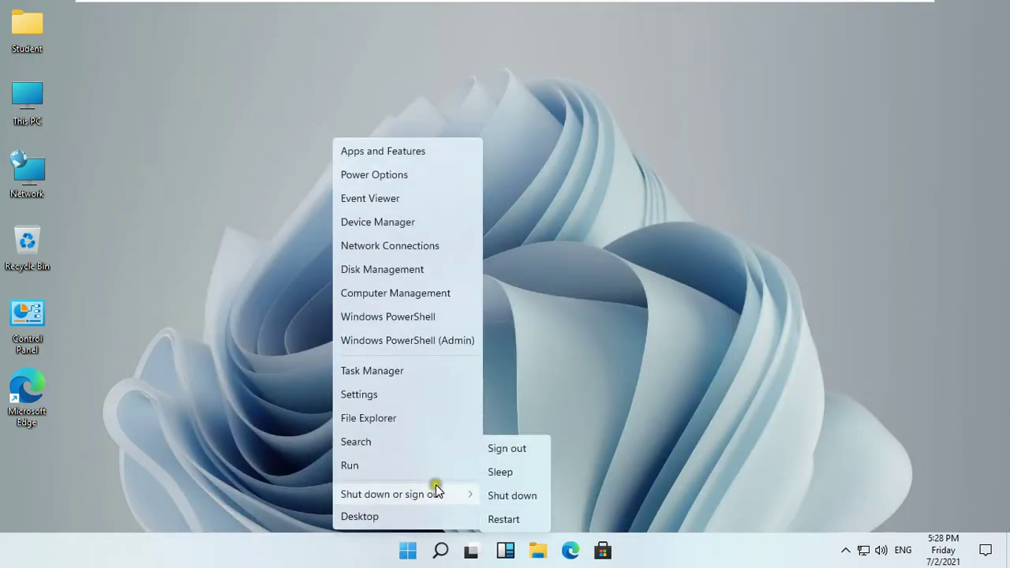
pyautogui.click(504, 450)
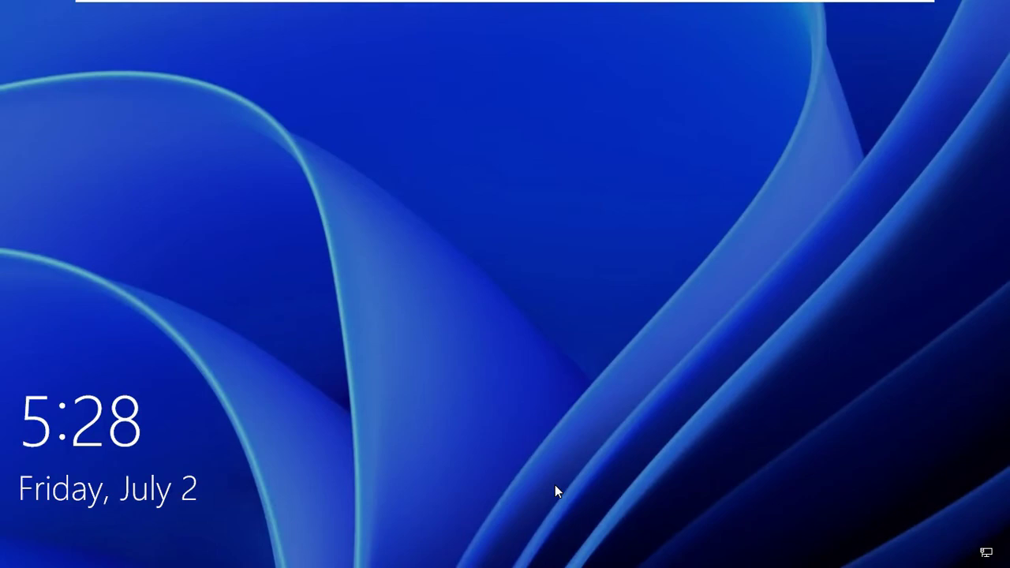
# - Sign in as raj with the account password and accept the privacy settings
pyautogui.click(467, 266)
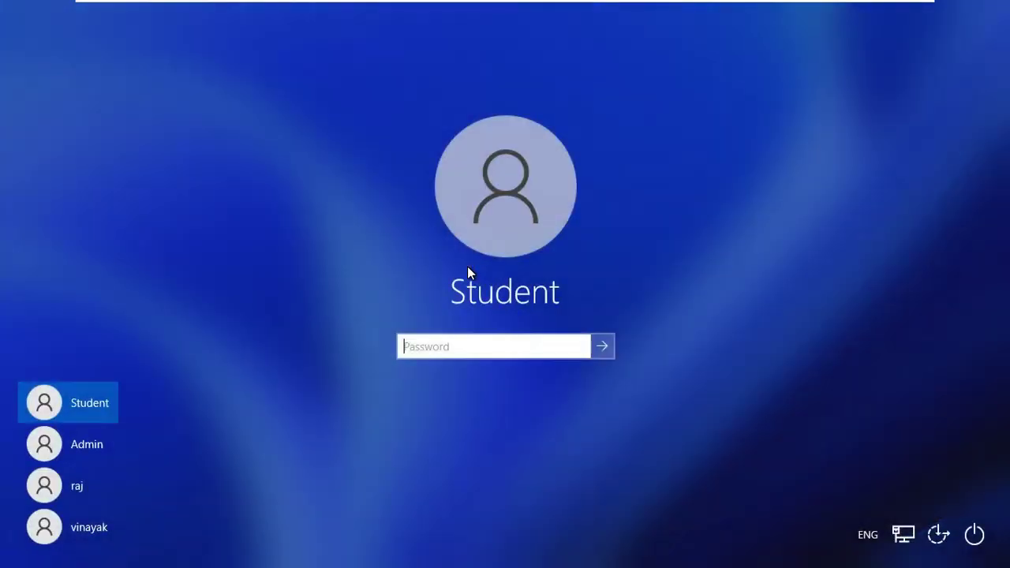
pyautogui.click(78, 487)
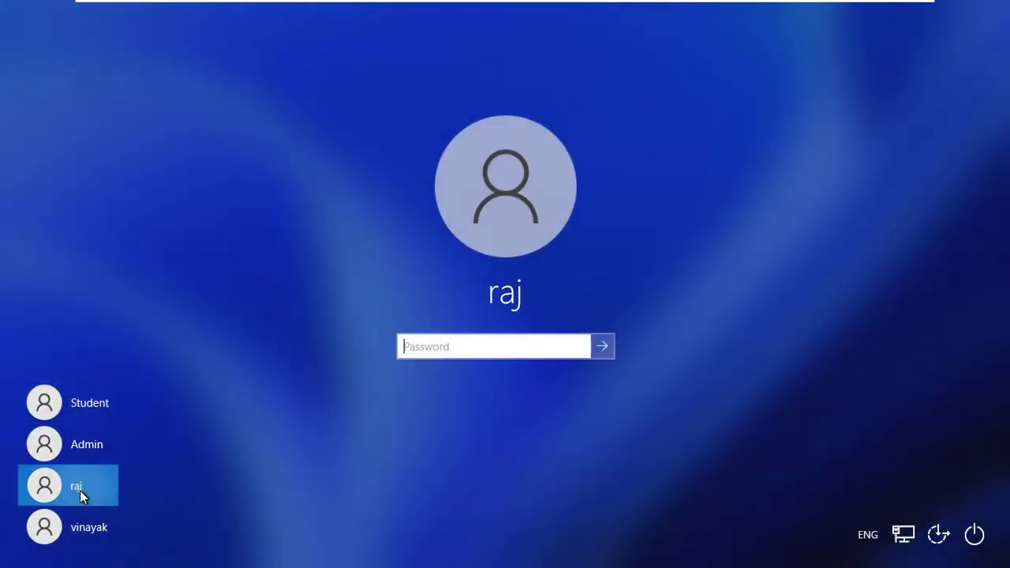
pyautogui.click(399, 348)
pyautogui.write('***')
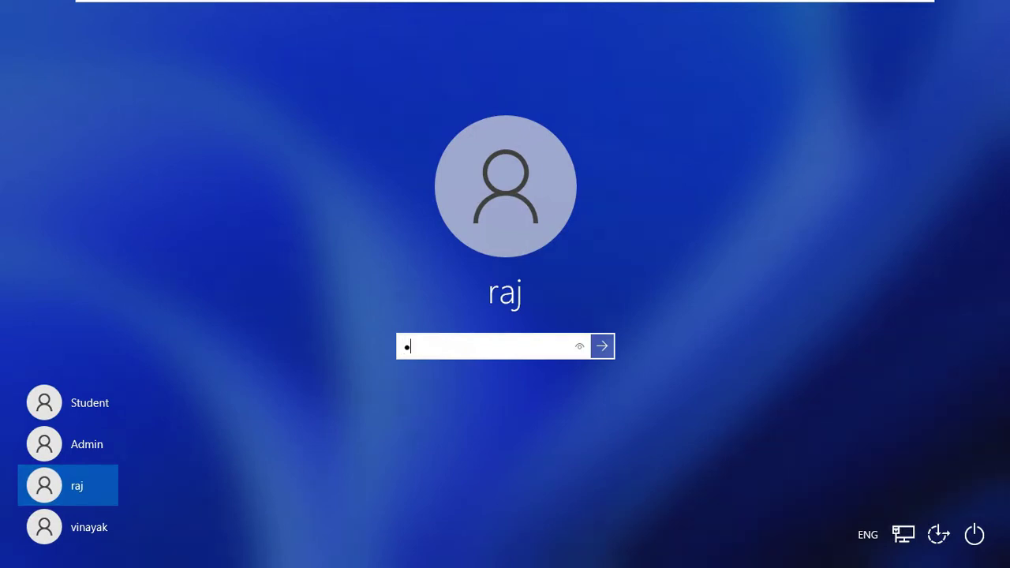
pyautogui.press('Return')
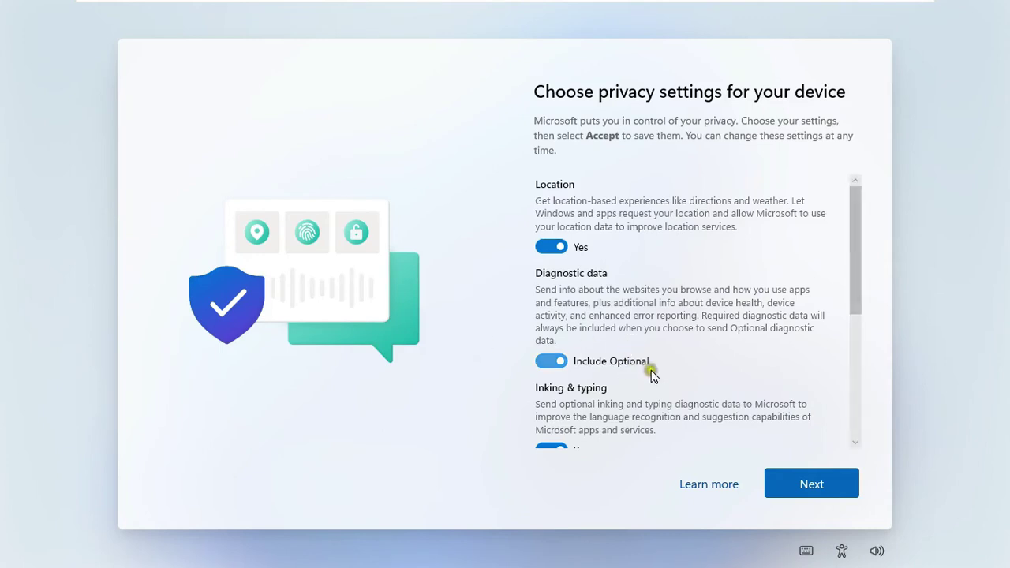
pyautogui.click(823, 496)
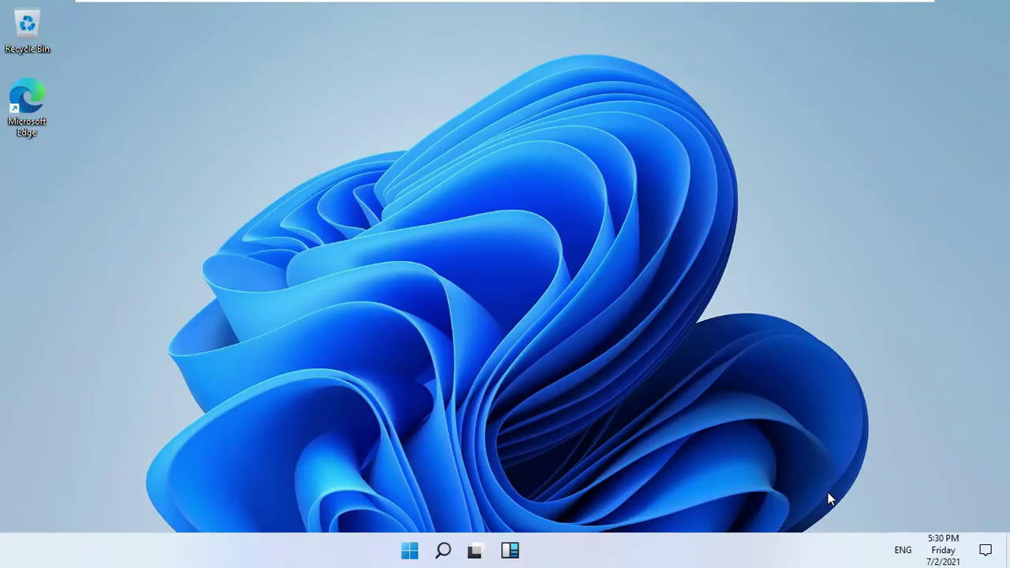
# - Open the Personalization settings, maximized, on the Themes page
pyautogui.press('super')
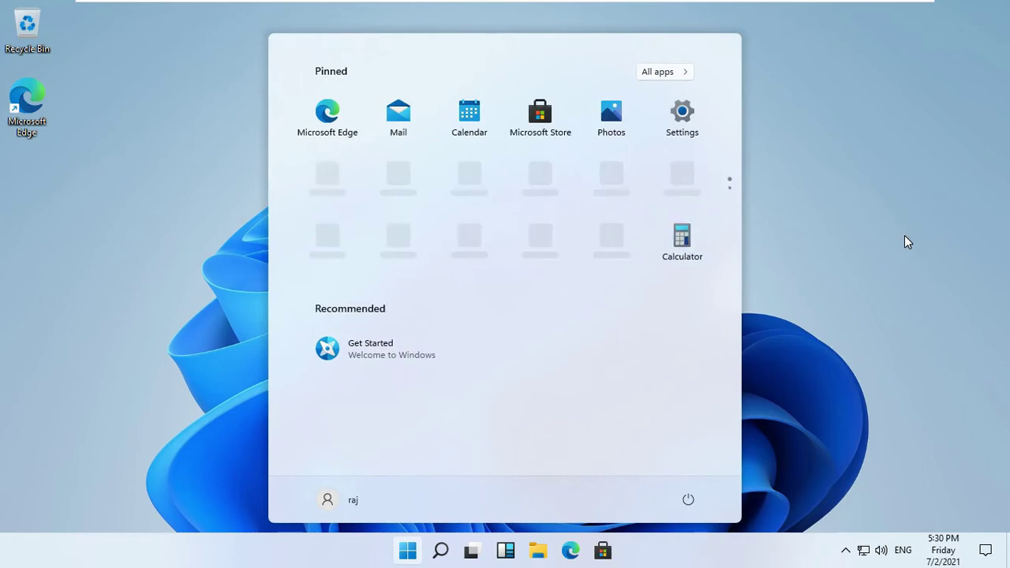
pyautogui.press('super')
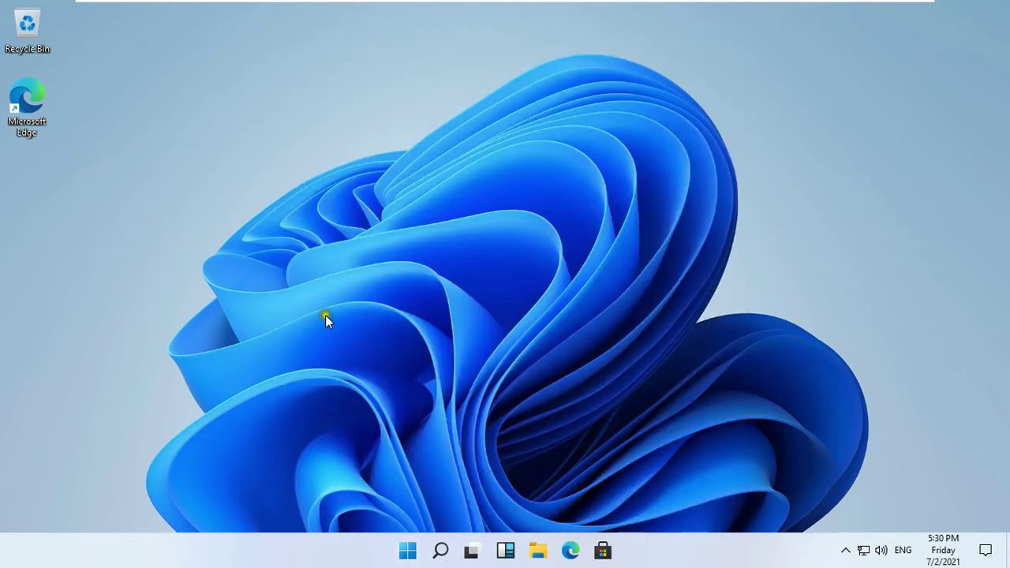
pyautogui.rightClick(333, 237)
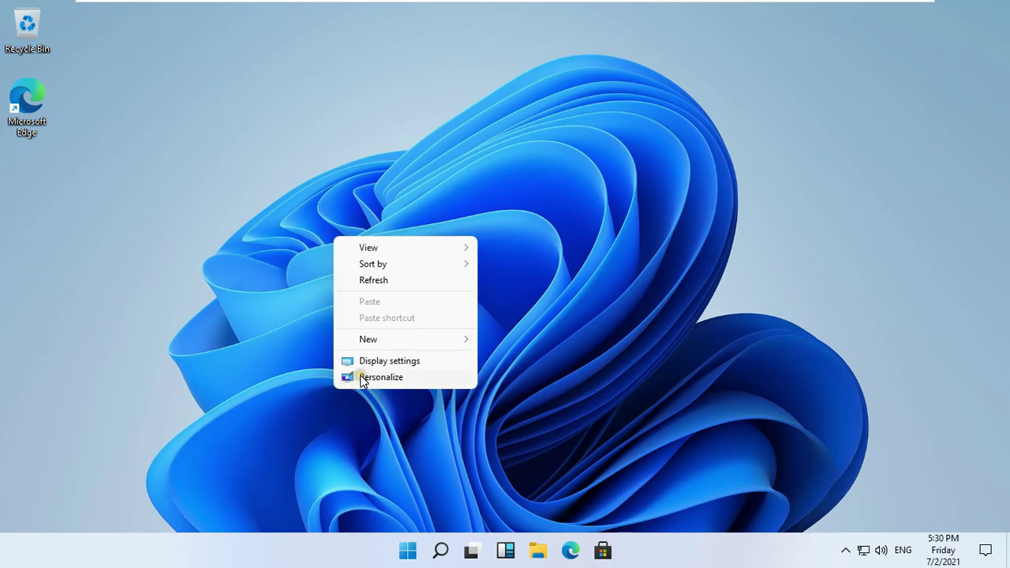
pyautogui.click(380, 377)
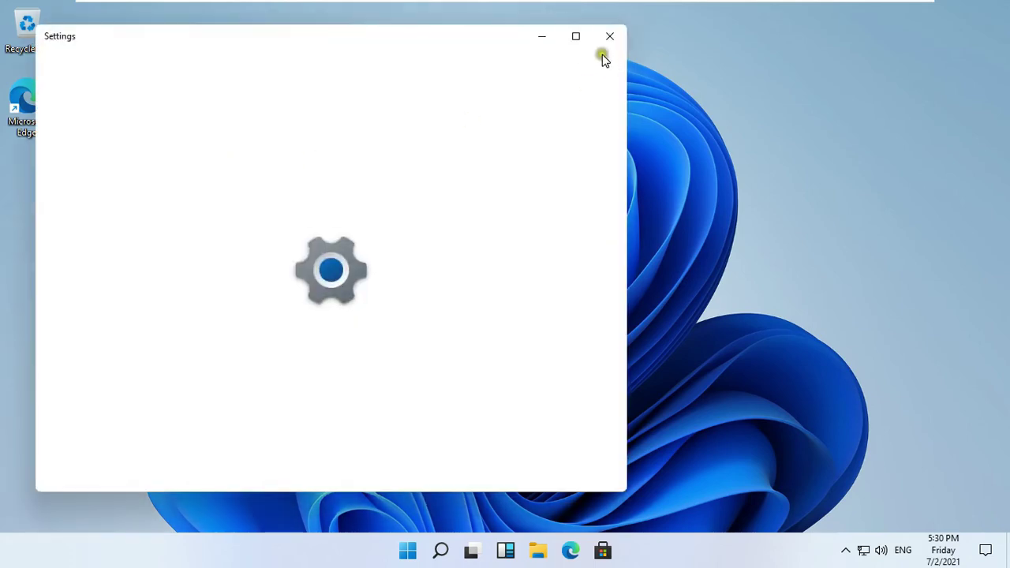
pyautogui.click(576, 36)
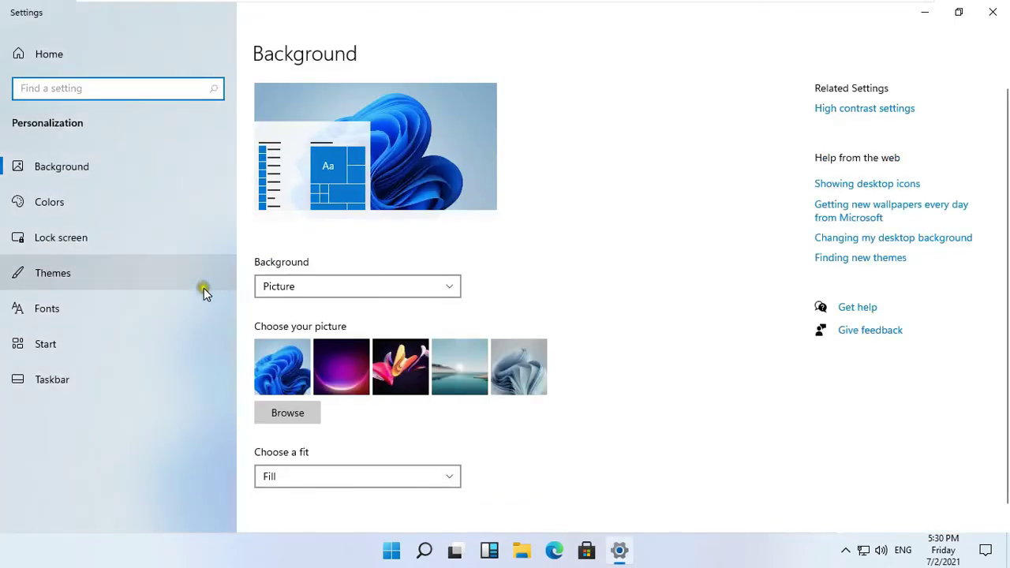
pyautogui.click(75, 266)
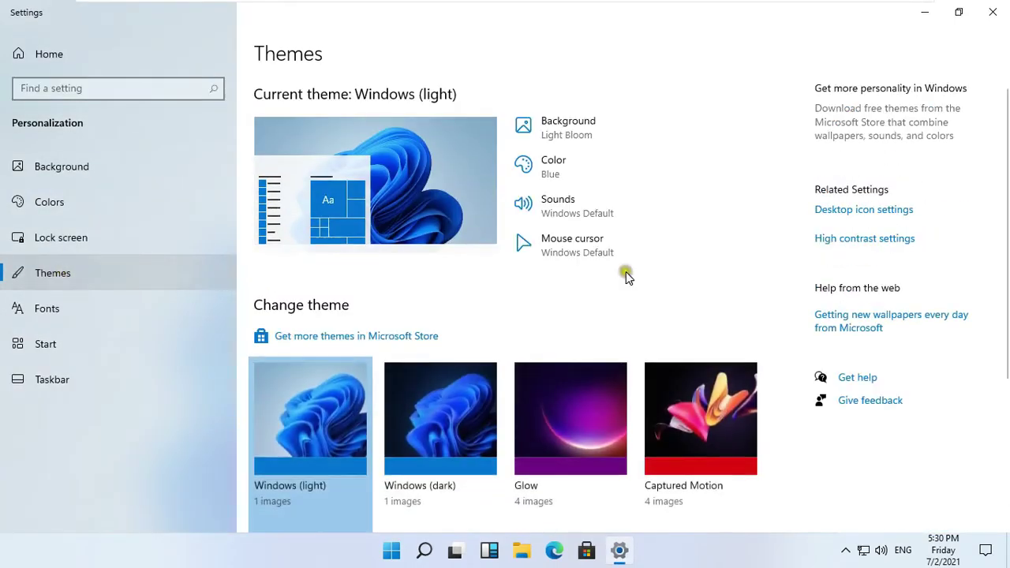
# - Enable the Computer and User's Files desktop icons, apply them, and close Settings
pyautogui.click(877, 211)
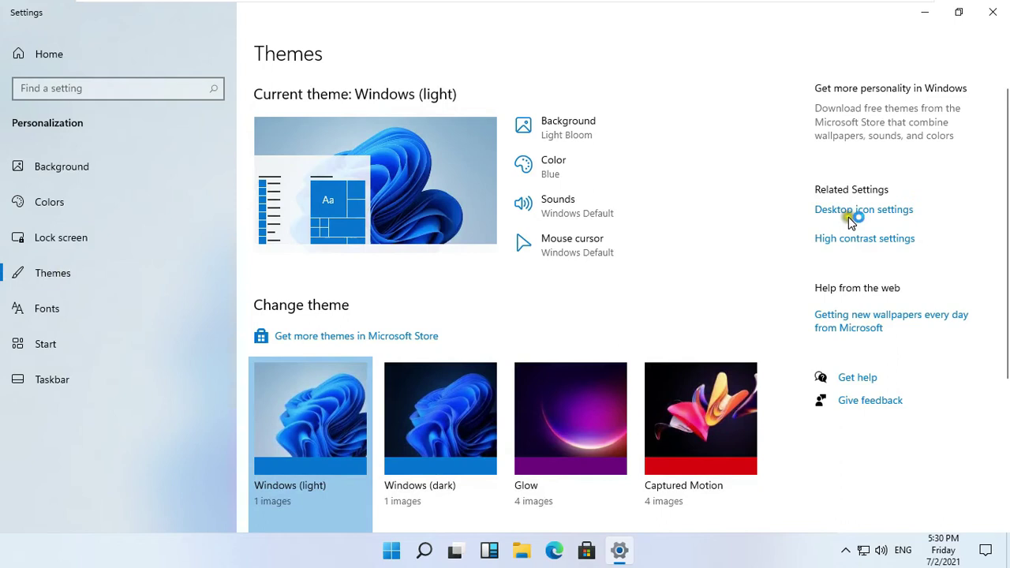
pyautogui.click(827, 212)
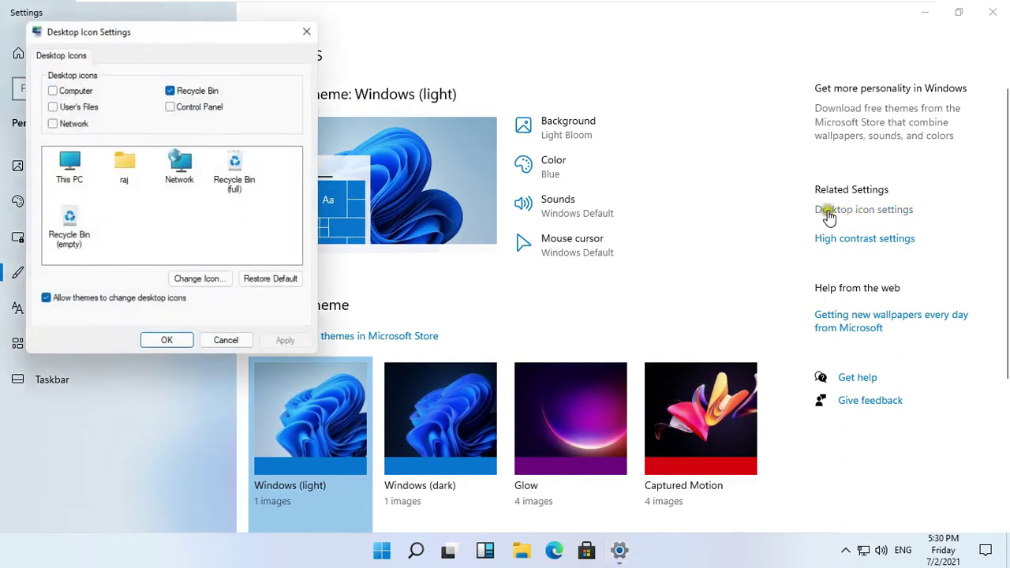
pyautogui.click(55, 91)
pyautogui.click(70, 109)
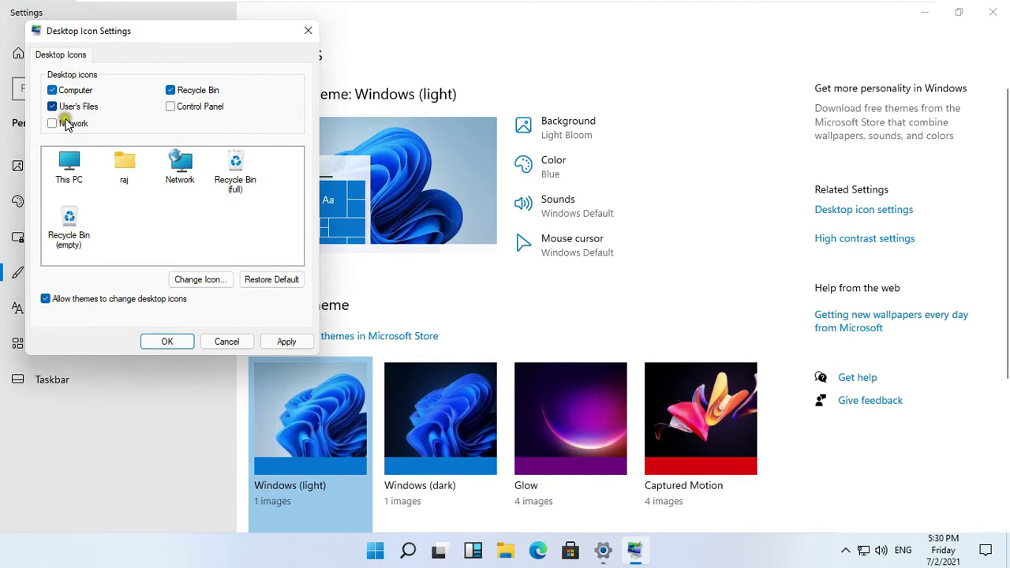
pyautogui.click(286, 341)
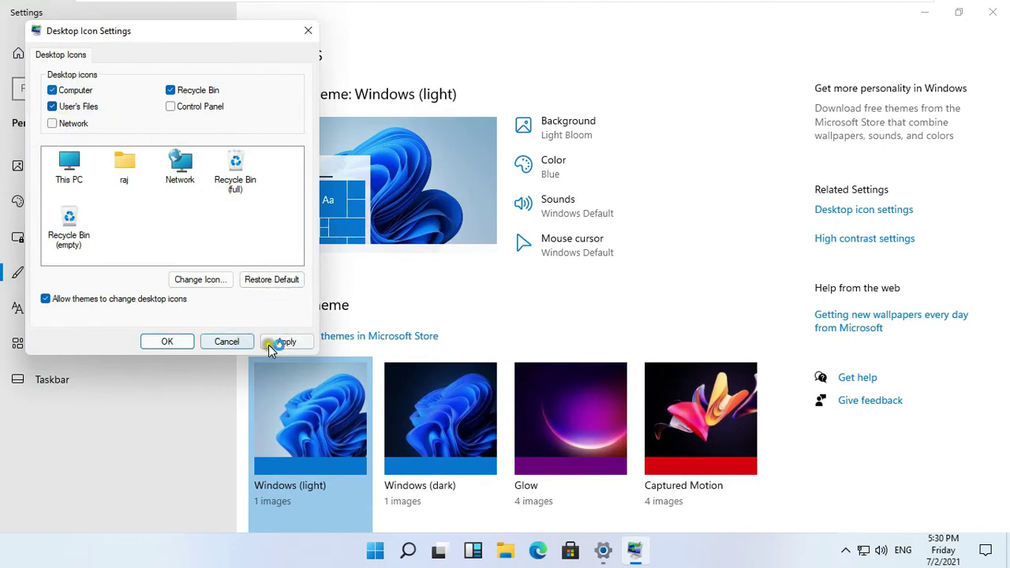
pyautogui.click(168, 341)
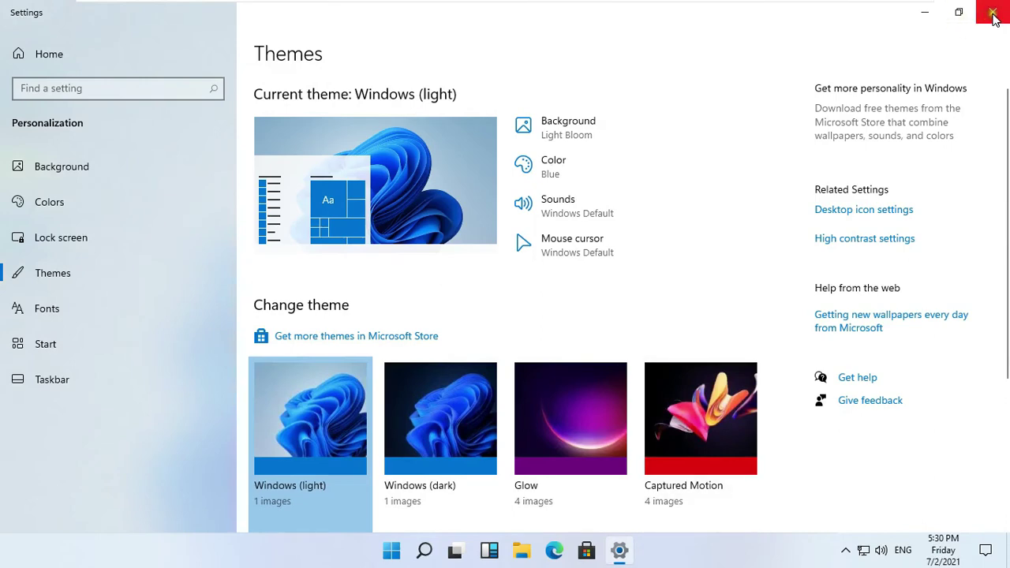
pyautogui.click(994, 18)
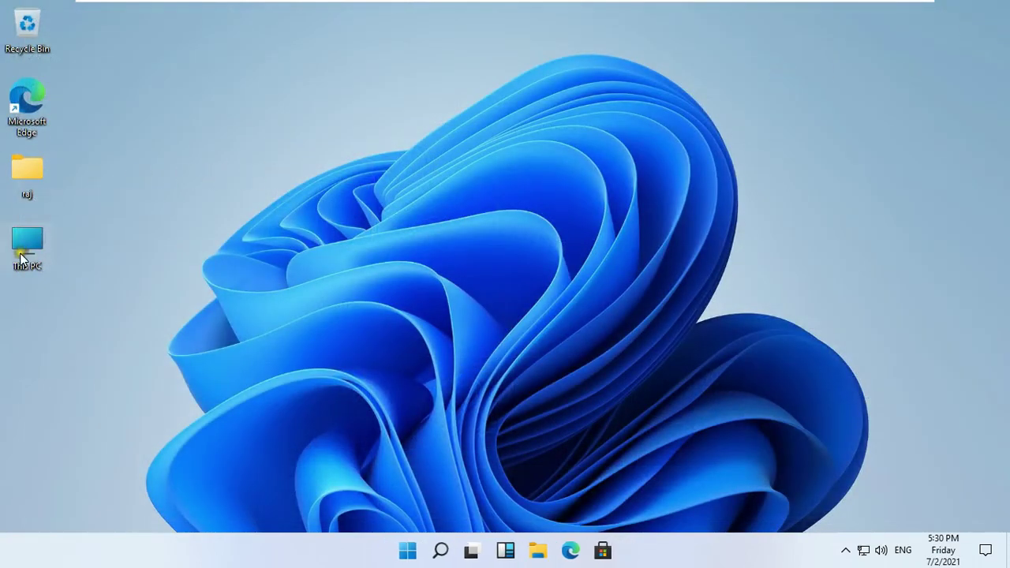
pyautogui.doubleClick(52, 234)
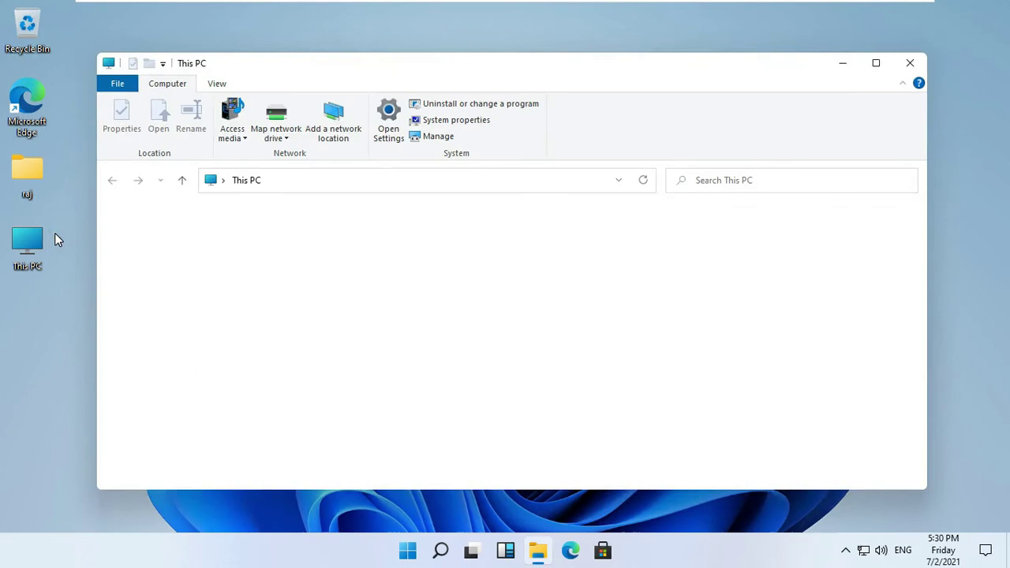
pyautogui.click(334, 419)
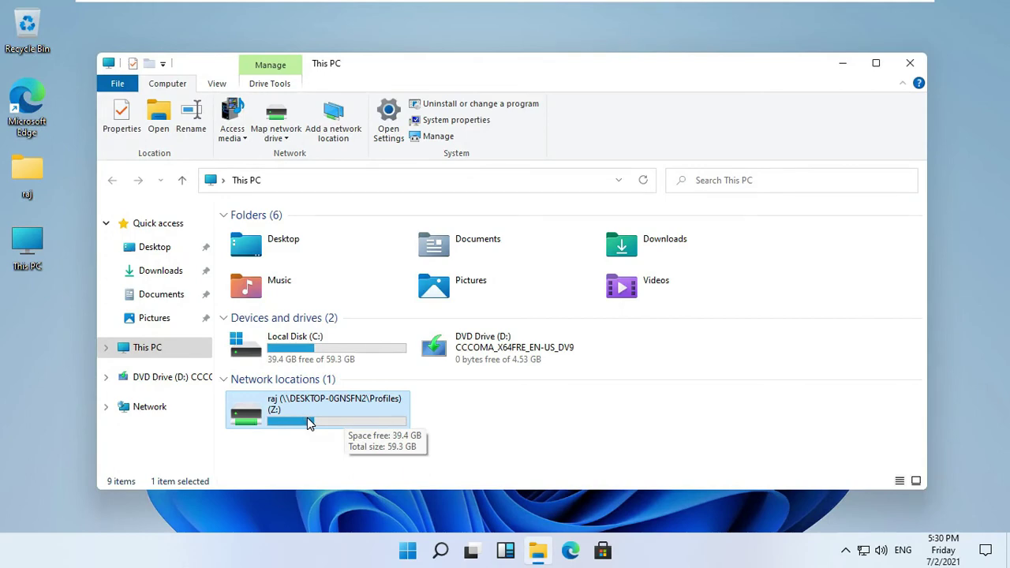
pyautogui.click(911, 64)
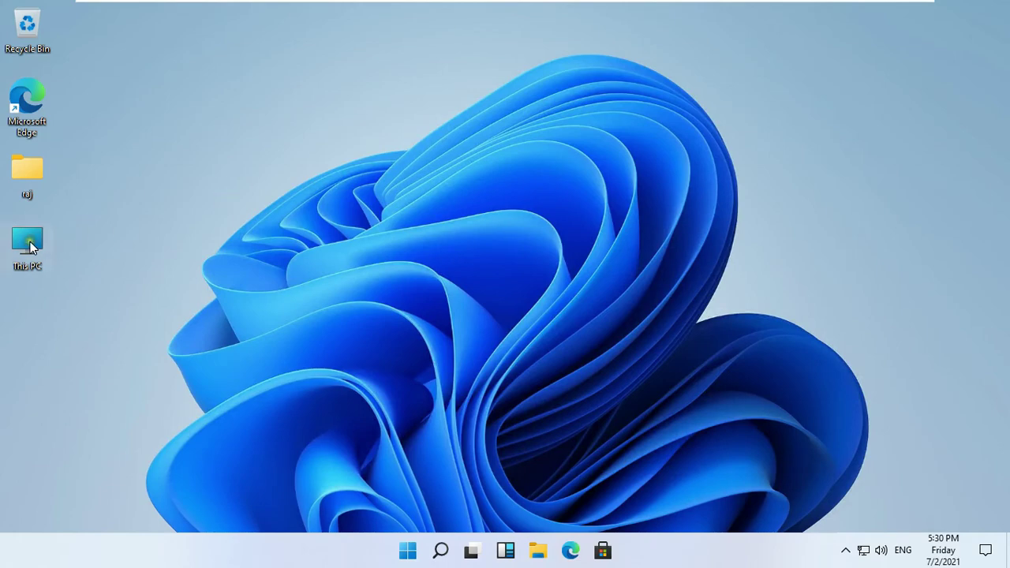
# - Open This PC's Properties and choose Advanced system settings
pyautogui.rightClick(29, 247)
pyautogui.click(75, 416)
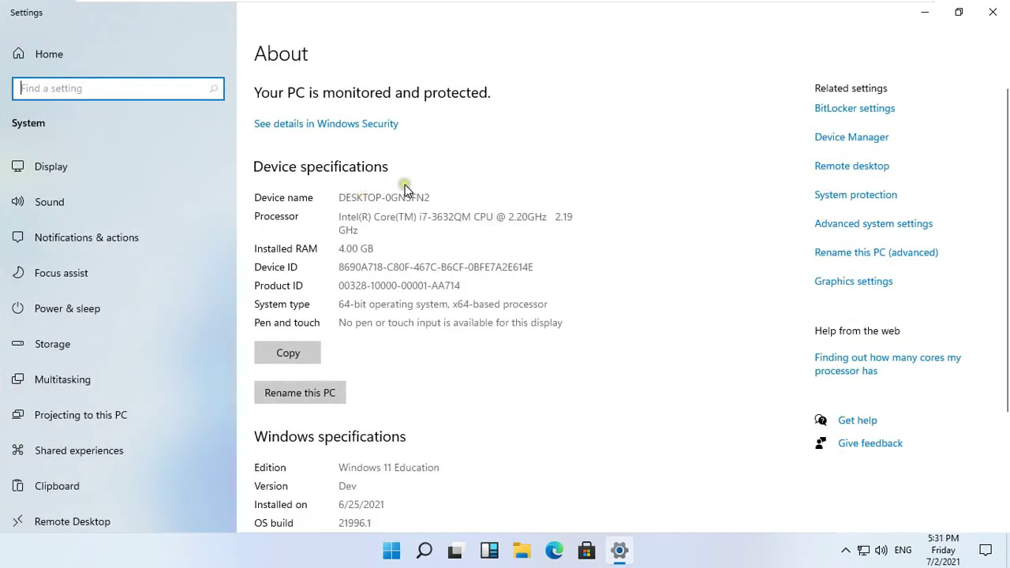
pyautogui.click(856, 254)
pyautogui.click(858, 228)
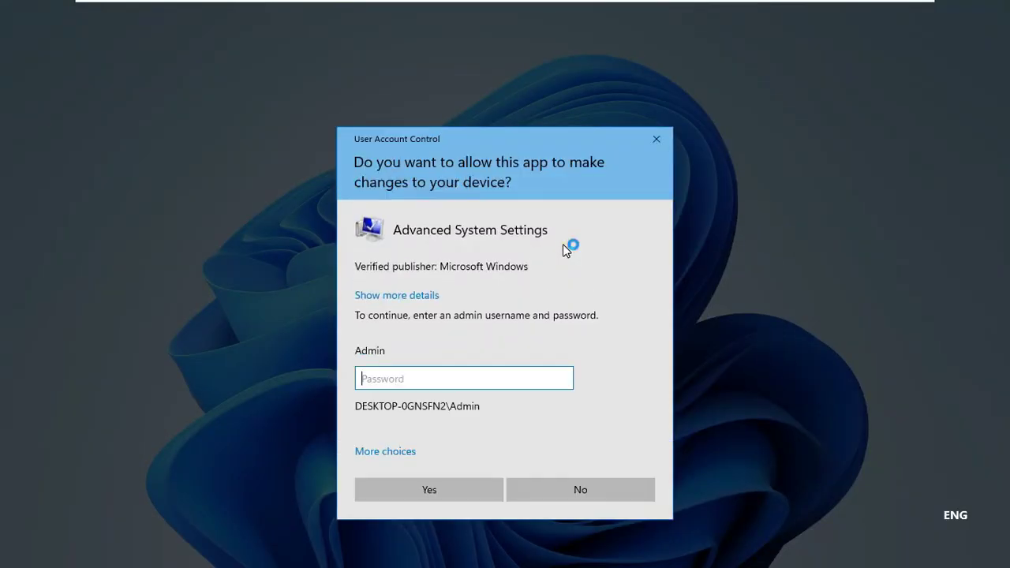
# - Approve the UAC prompt with the administrator password and bring System Properties forward
pyautogui.click(393, 380)
pyautogui.write('*****')
pyautogui.press('Return')
pyautogui.click(379, 550)
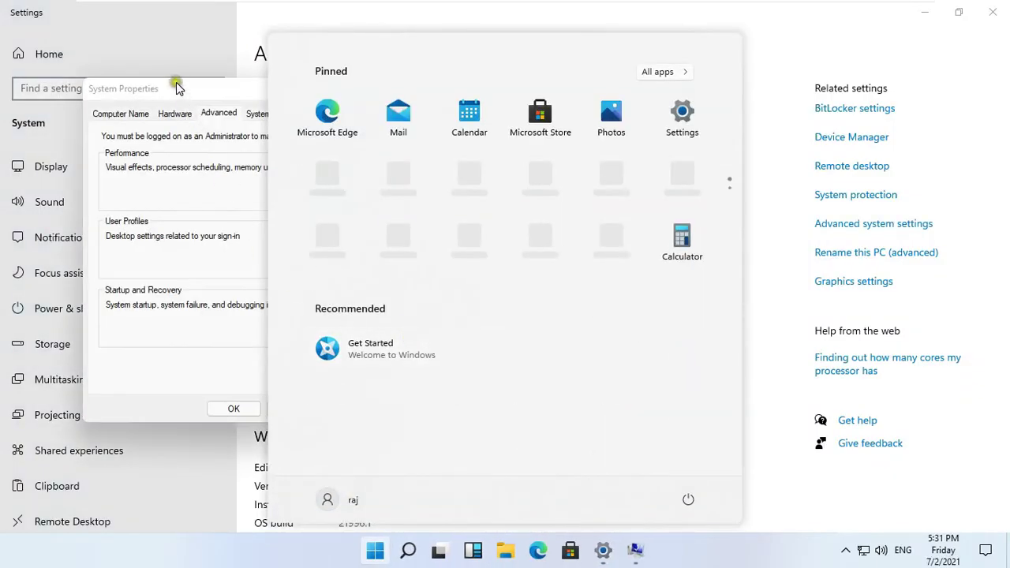
pyautogui.click(176, 84)
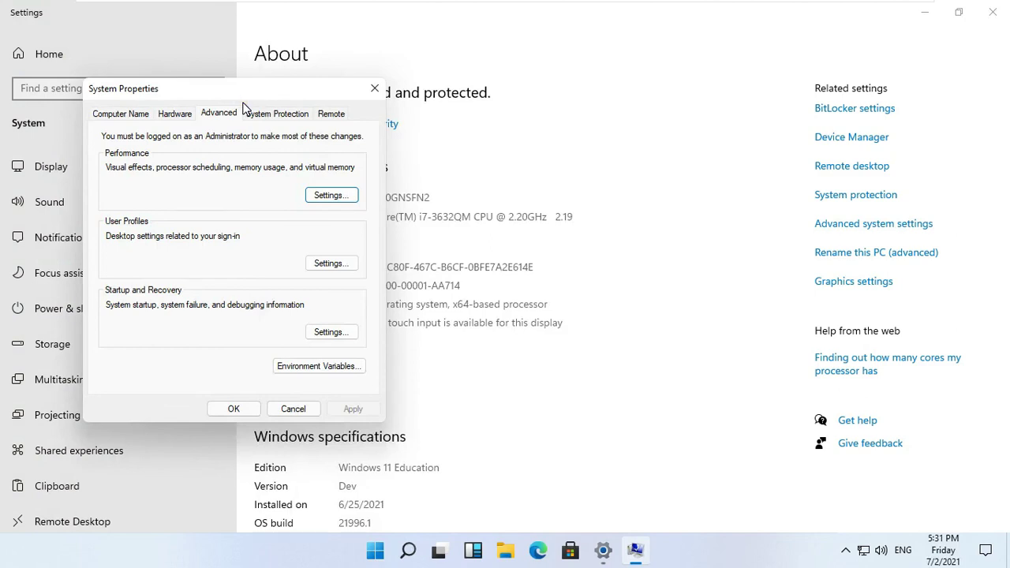
# - Confirm raj's profile shows as Roaming in User Profiles, then close all windows
pyautogui.click(325, 264)
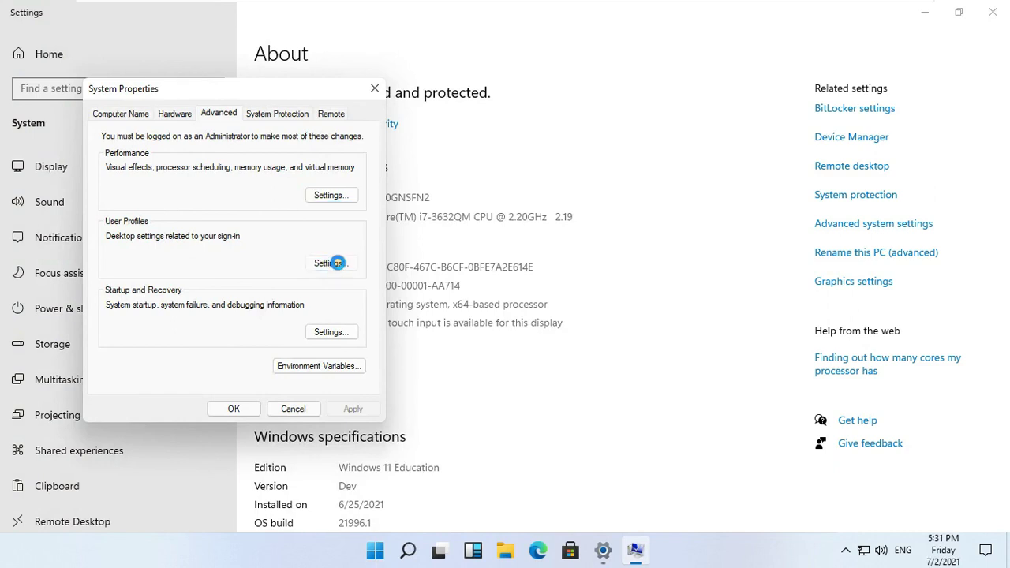
pyautogui.click(274, 298)
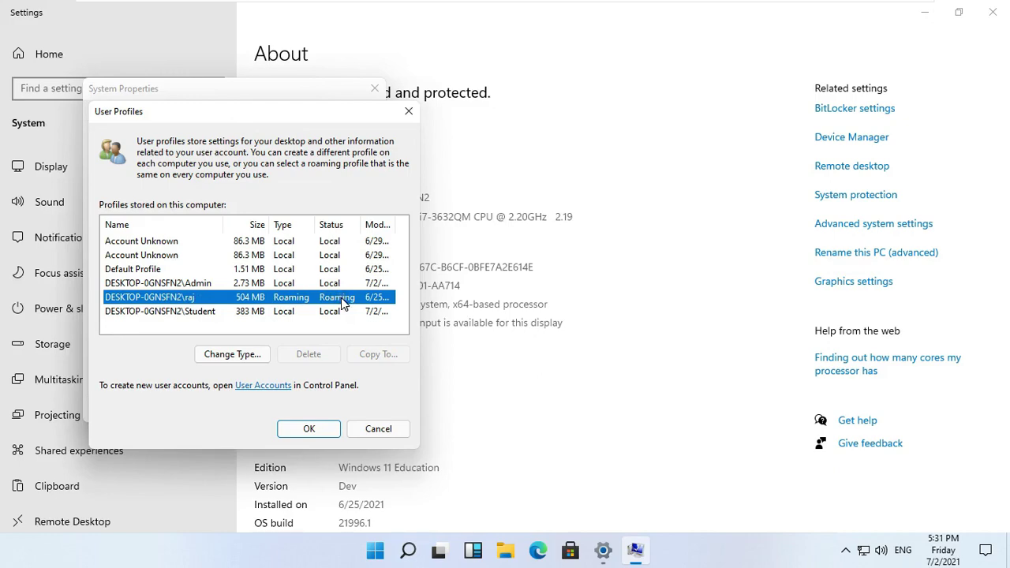
pyautogui.click(308, 429)
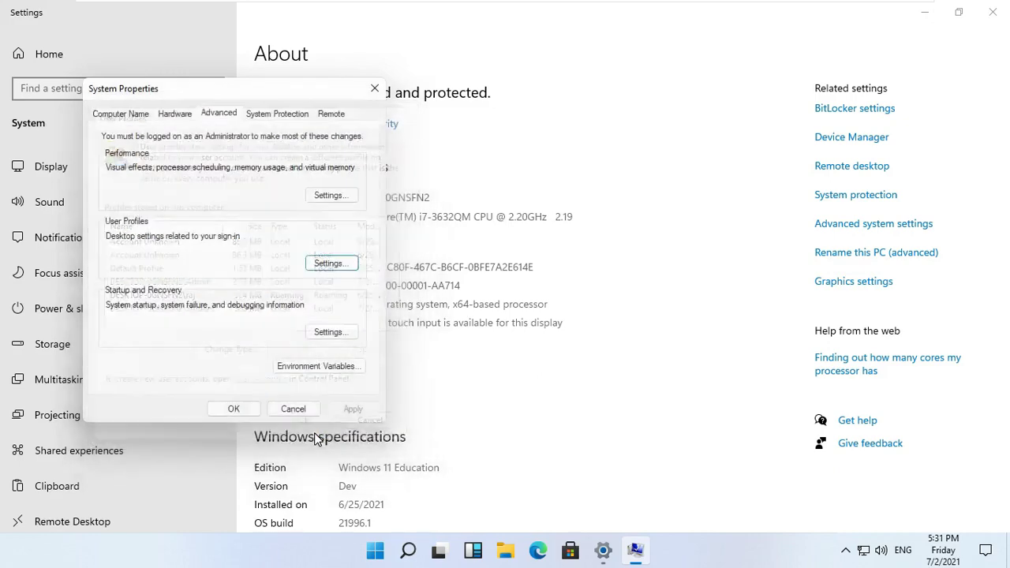
pyautogui.click(237, 409)
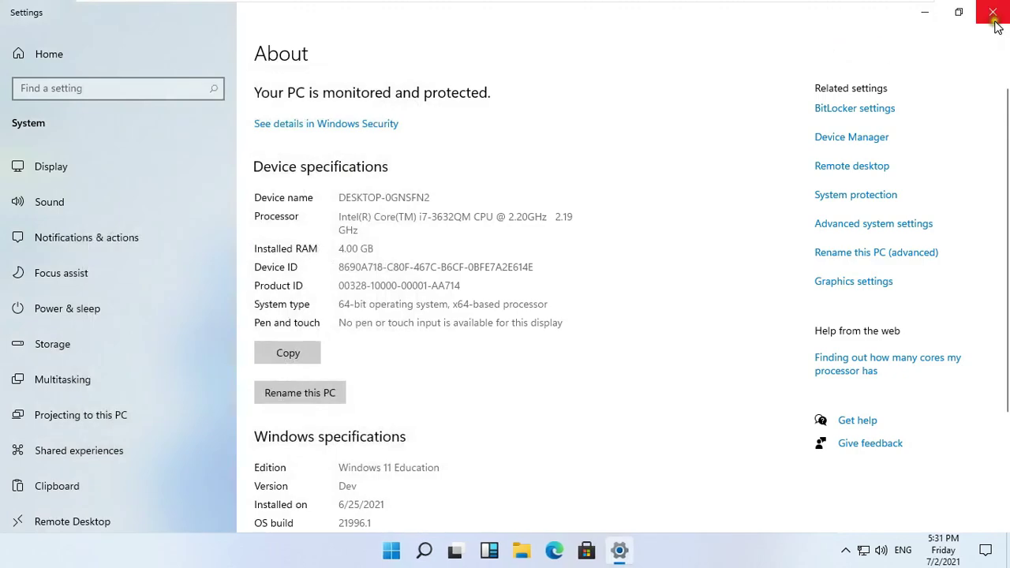
pyautogui.click(993, 19)
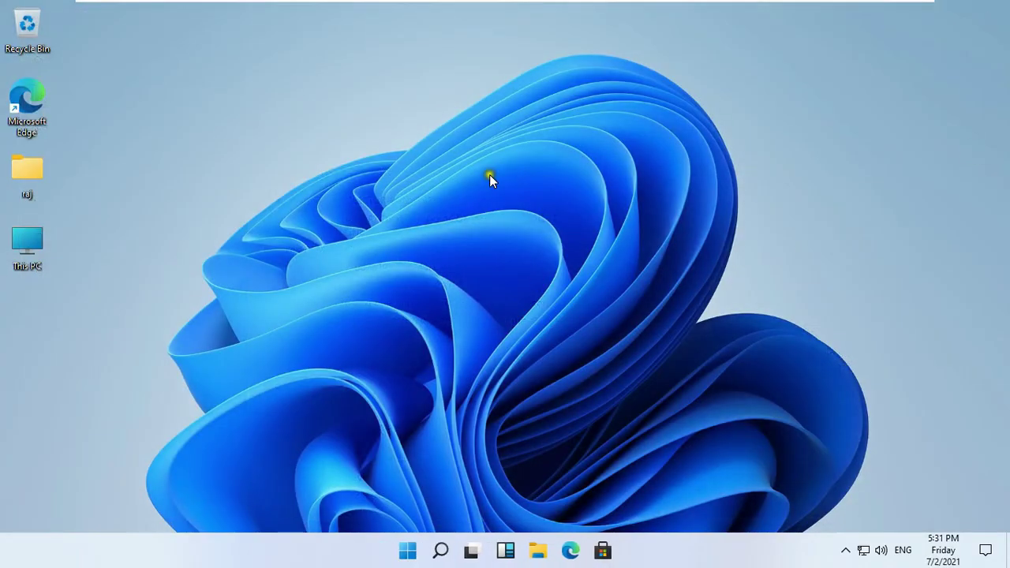